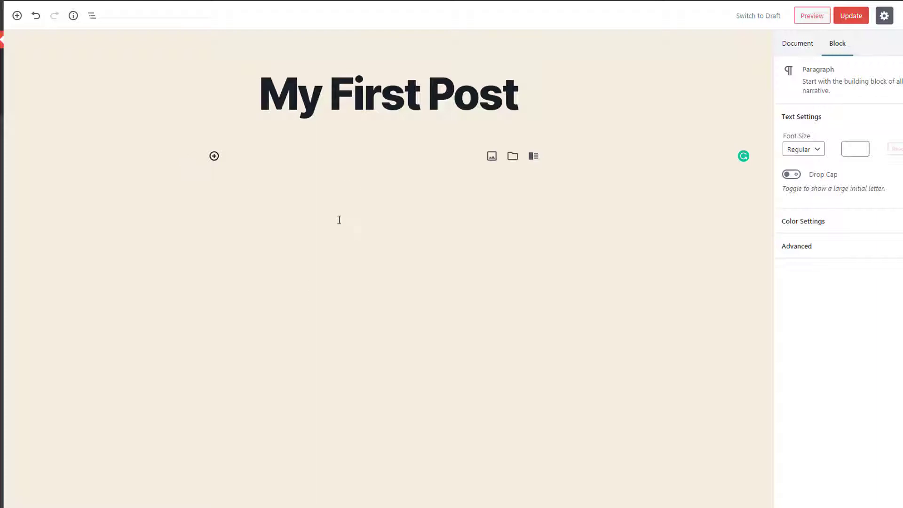
Browse the block types available from the main block inserter and from the one beside the empty paragraph
left_click(17, 16)
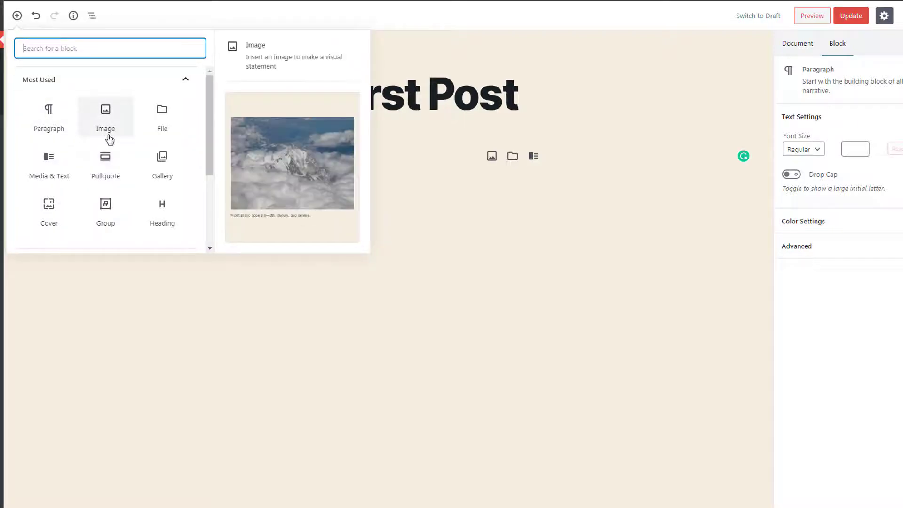
left_click(55, 284)
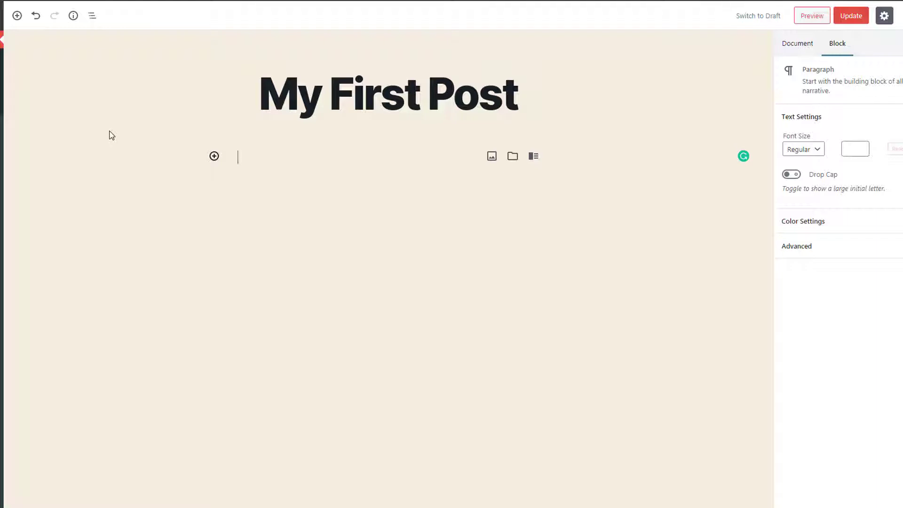
left_click(215, 156)
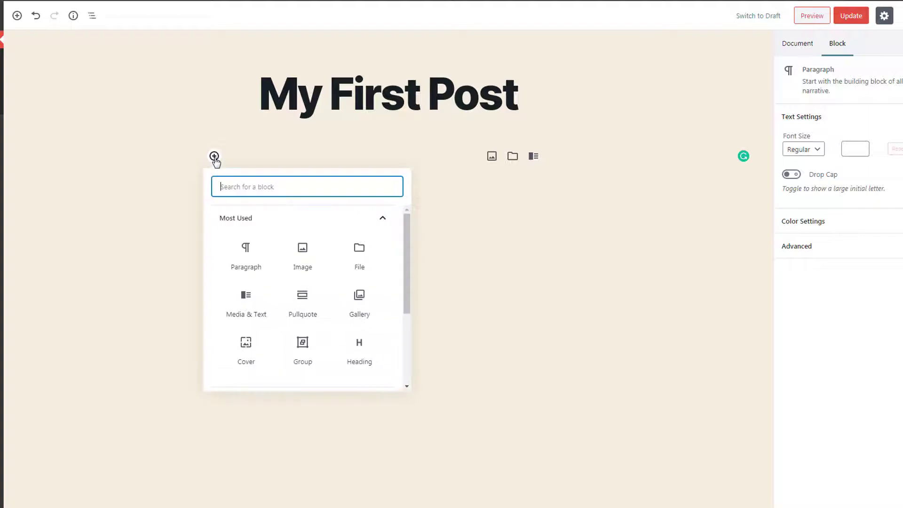
scroll(327, 318, "down", 3)
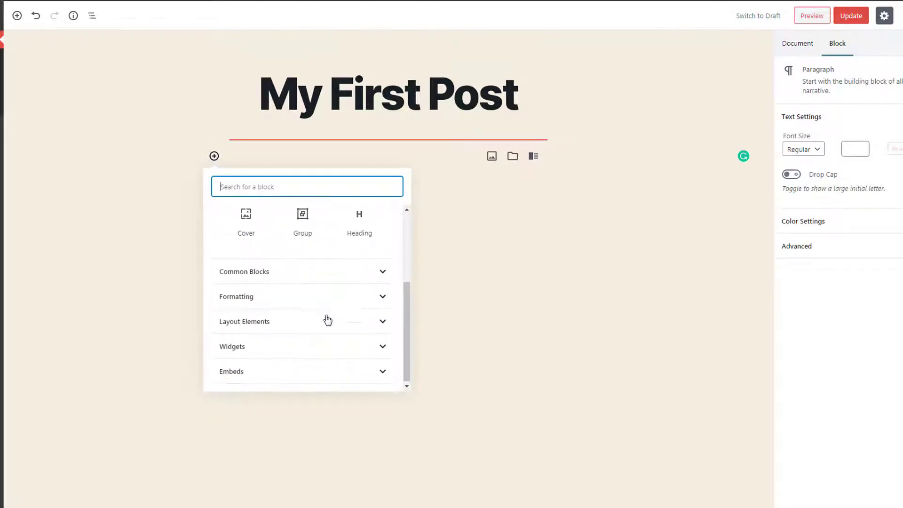
scroll(328, 319, "up", 2)
scroll(328, 318, "up", 1)
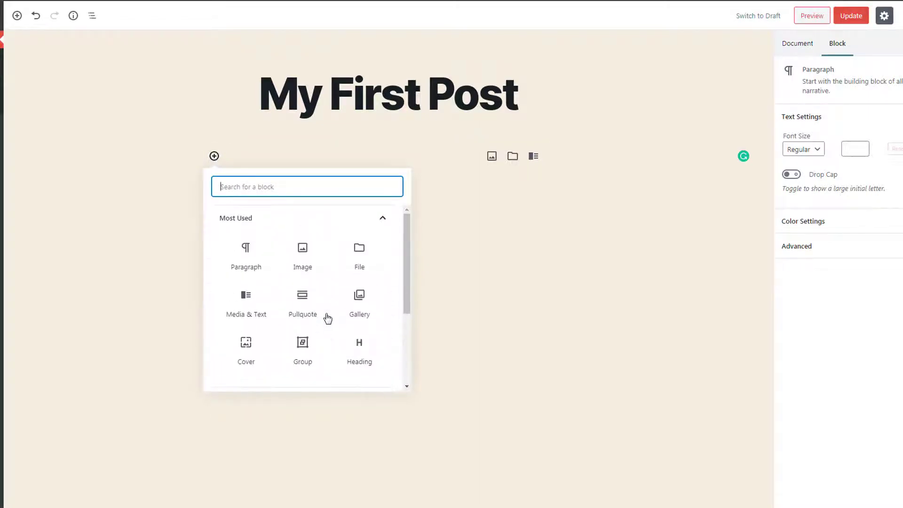
left_click(248, 260)
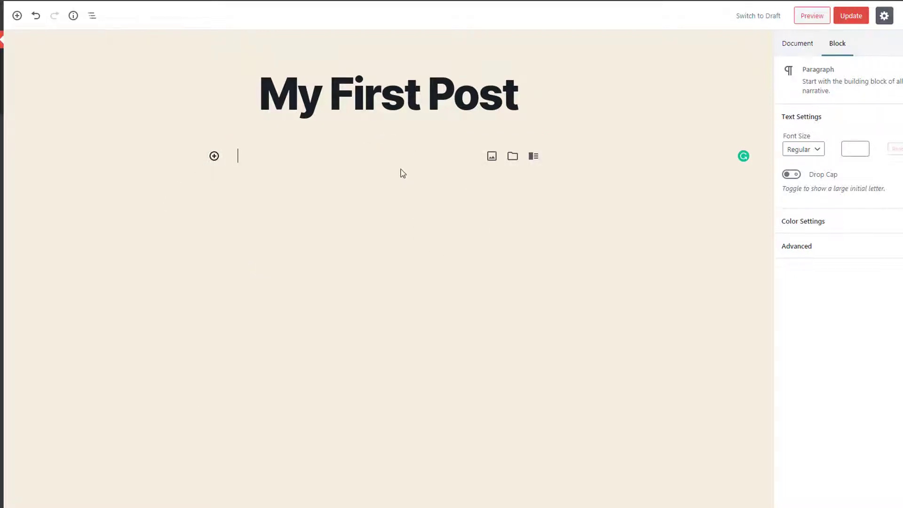
Examine the block categories offered by the inserter above the empty paragraph
mouse_move(386, 146)
left_click(388, 140)
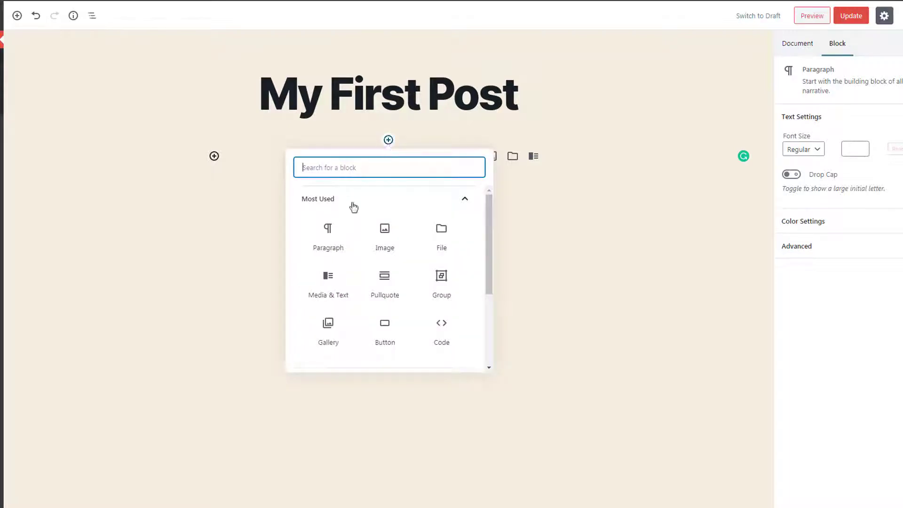
scroll(416, 274, "down", 1)
scroll(415, 274, "down", 3)
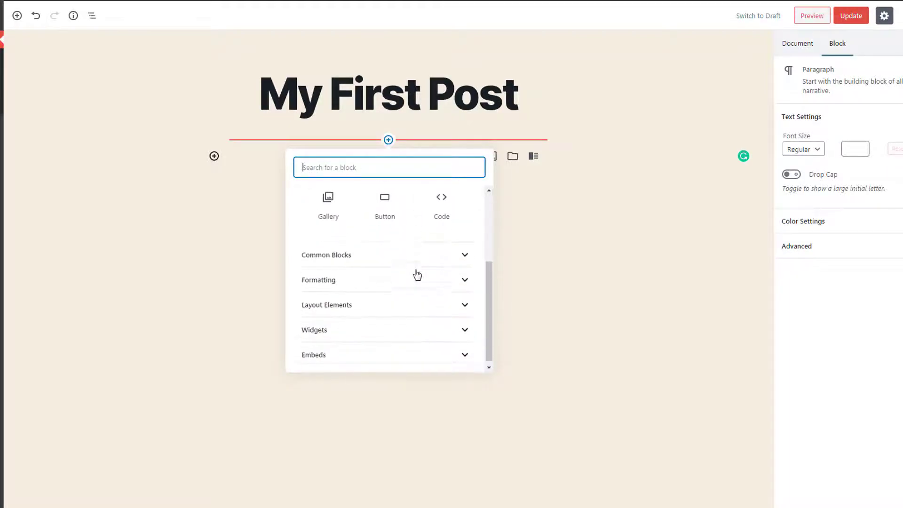
scroll(415, 263, "up", 4)
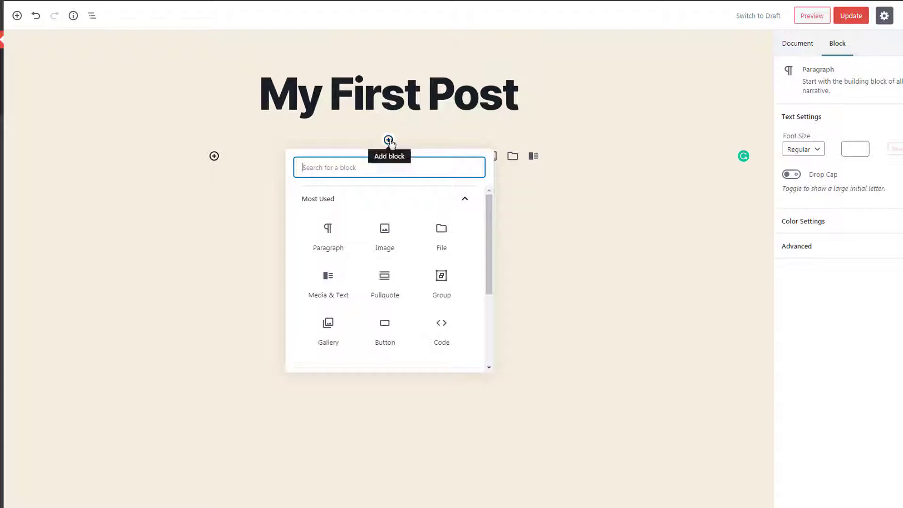
left_click(389, 140)
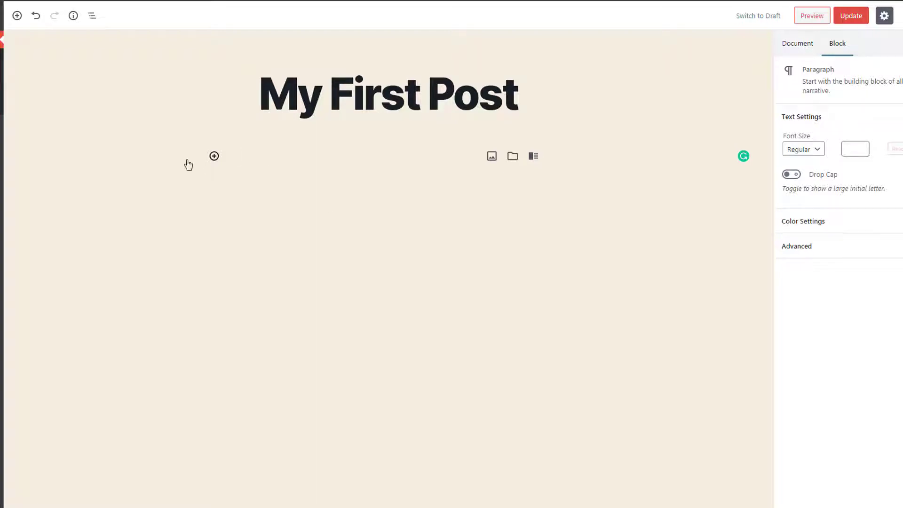
Insert a paragraph block below the post title and enter the text "paragraph" in it
left_click(387, 140)
left_click(329, 230)
type("paragra")
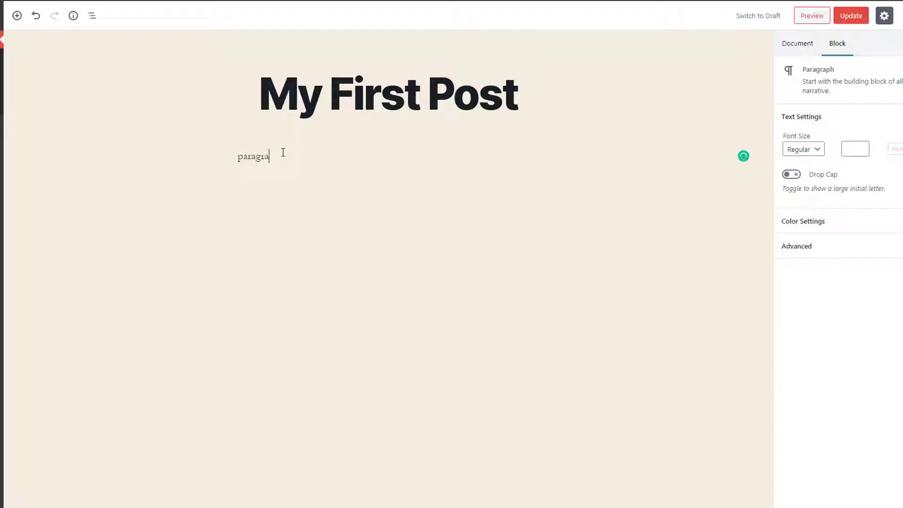
type("ph")
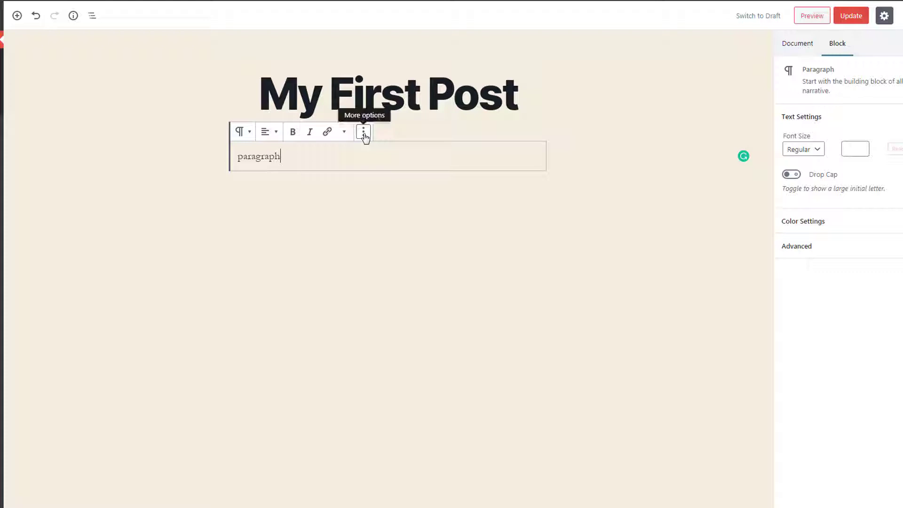
Insert an empty block before and another one after the "paragraph" text block
left_click(364, 133)
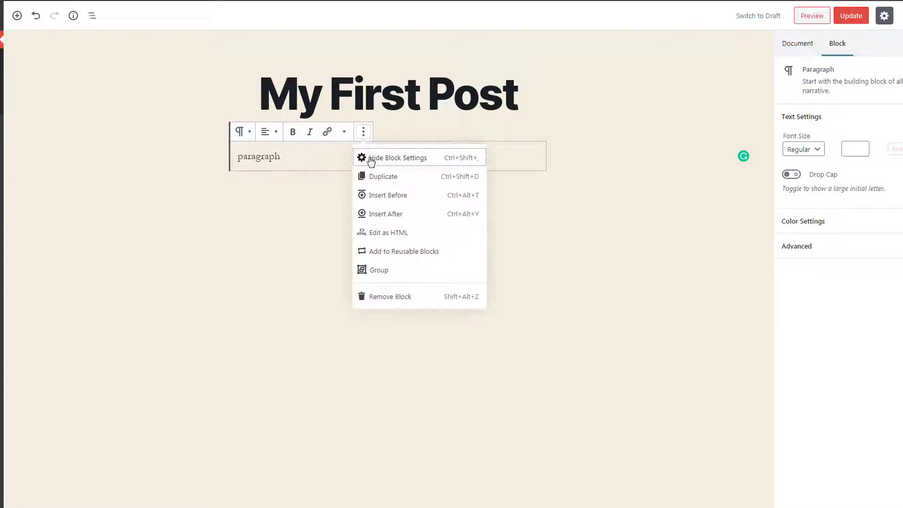
left_click(382, 203)
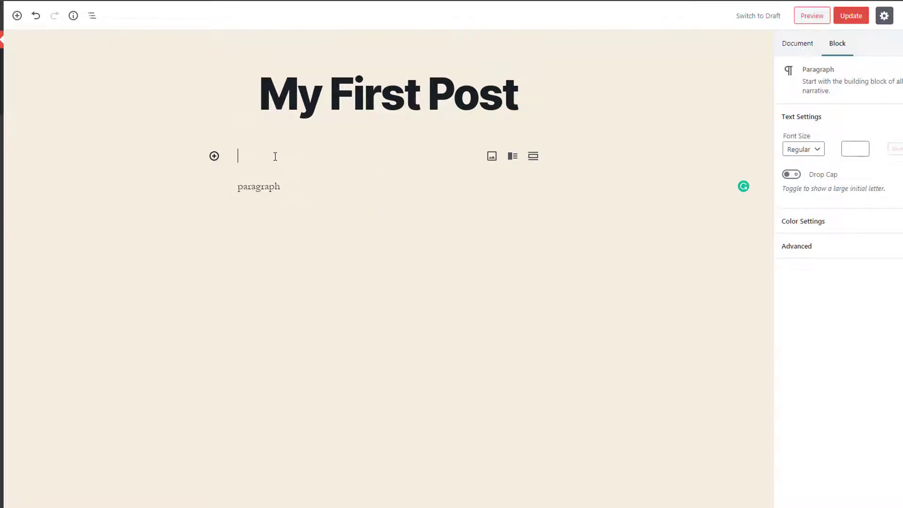
left_click(313, 186)
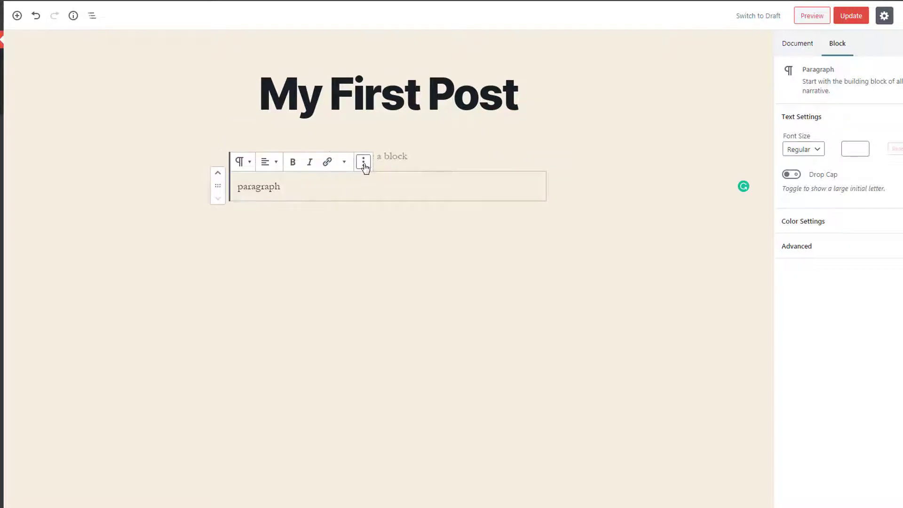
left_click(364, 164)
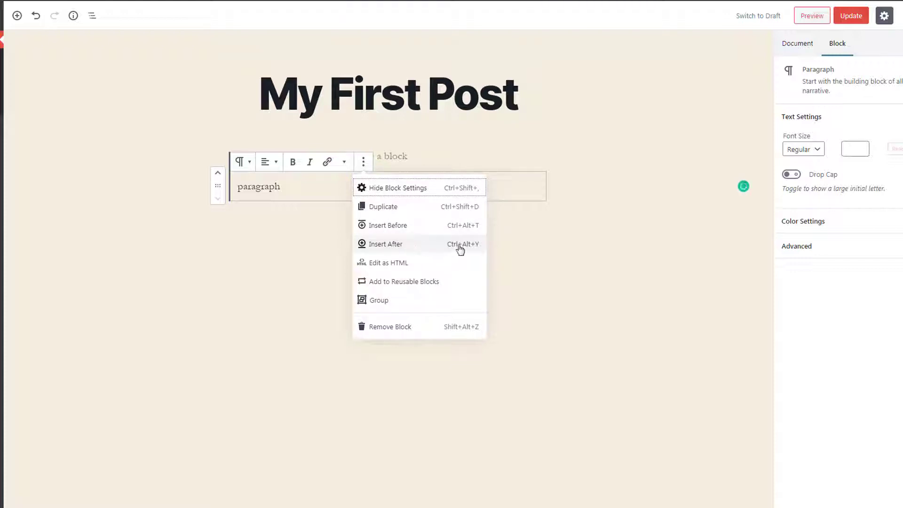
left_click(399, 247)
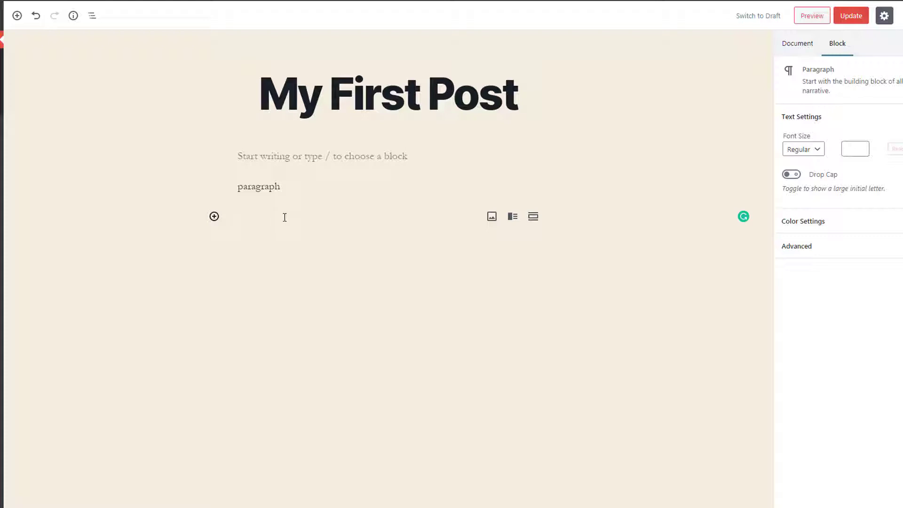
Delete the empty block below the "paragraph" text, and remove that text block itself
key("BackSpace")
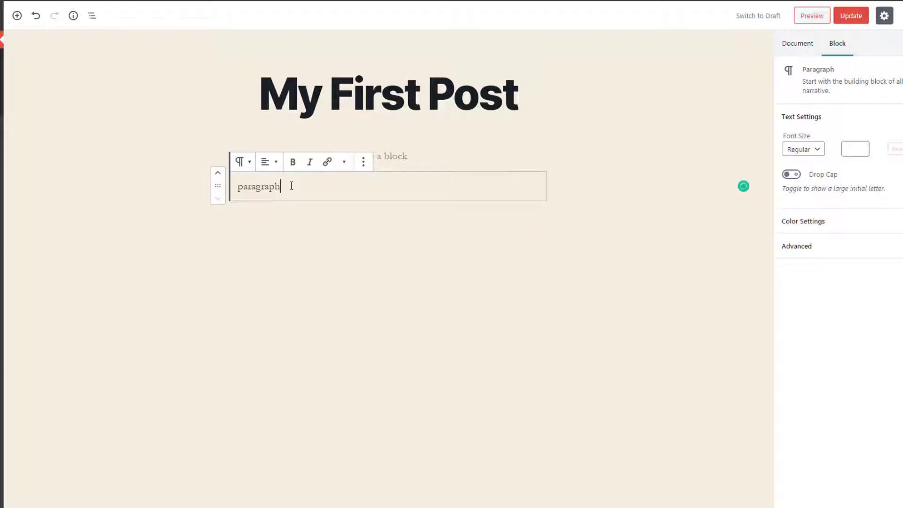
key("BackSpace")
key("BackSpace")
key("BackSpace")
key("BackSpace")
key("BackSpace")
key("BackSpace")
key("BackSpace")
key("BackSpace")
key("BackSpace")
key("BackSpace")
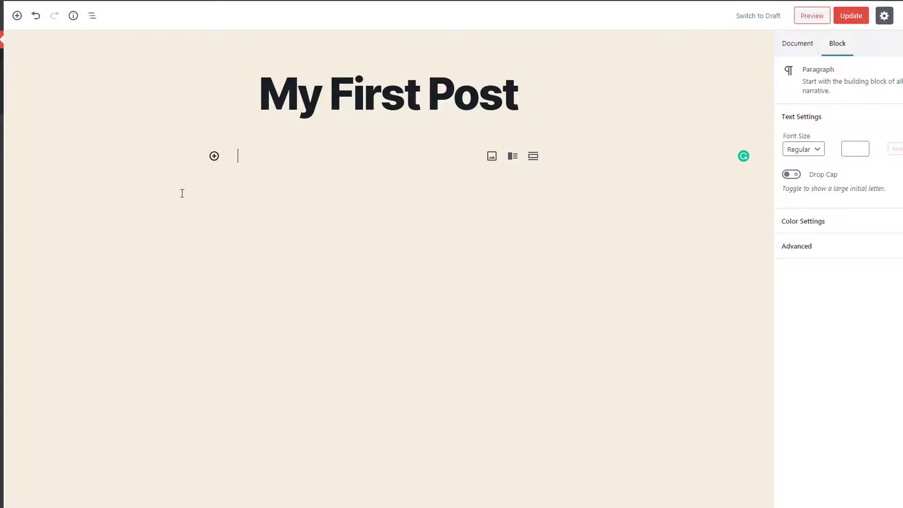
Try adding an empty paragraph below the current one and calling up the slash list of block types
key("Return")
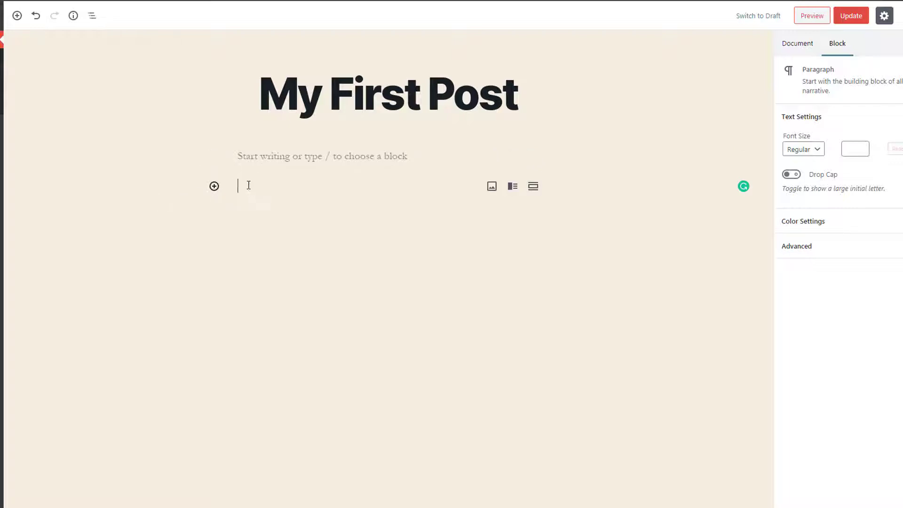
key("BackSpace")
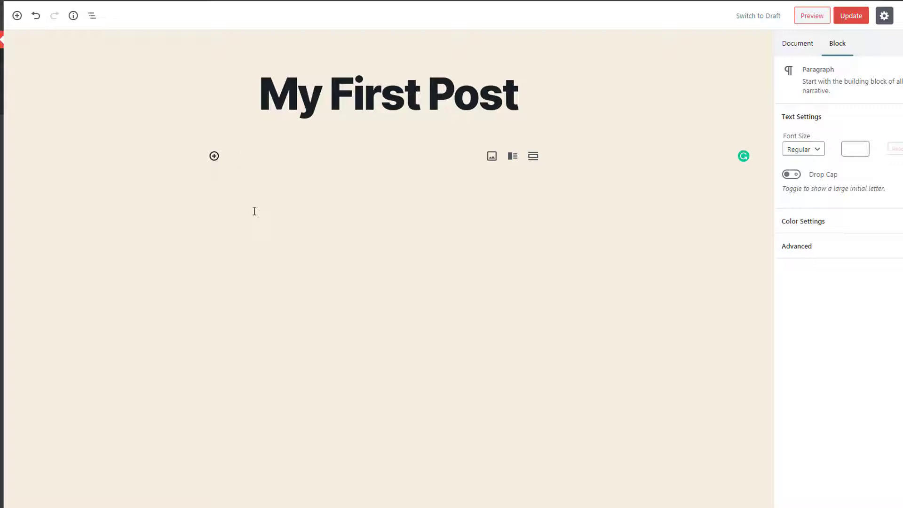
type("/")
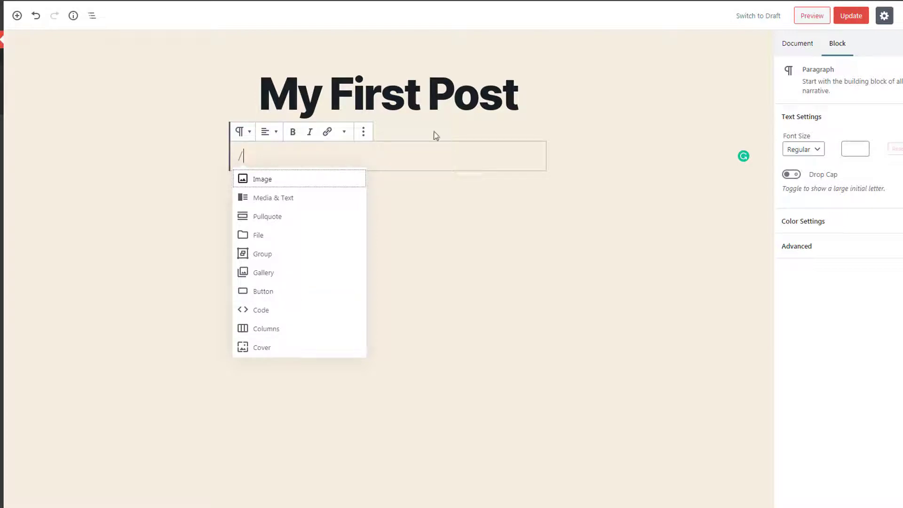
key("BackSpace")
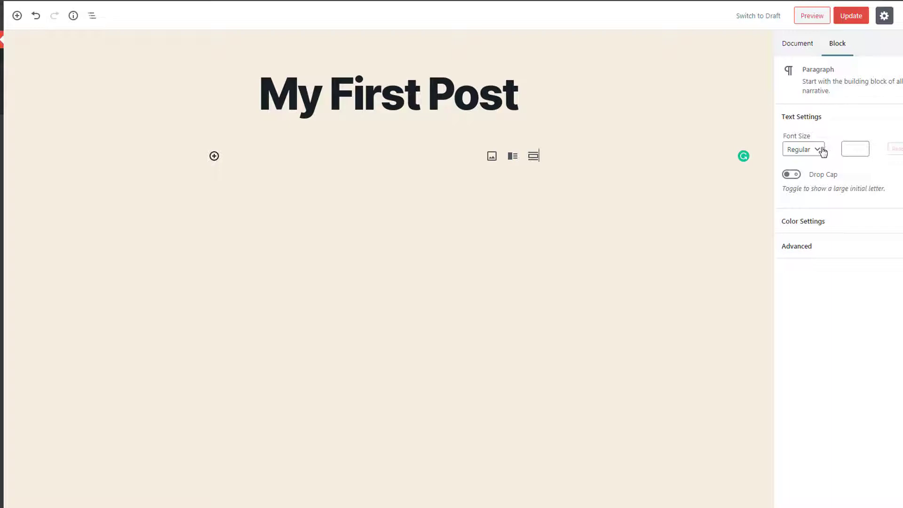
Examine the color settings and advanced settings of the empty paragraph block
left_click(840, 227)
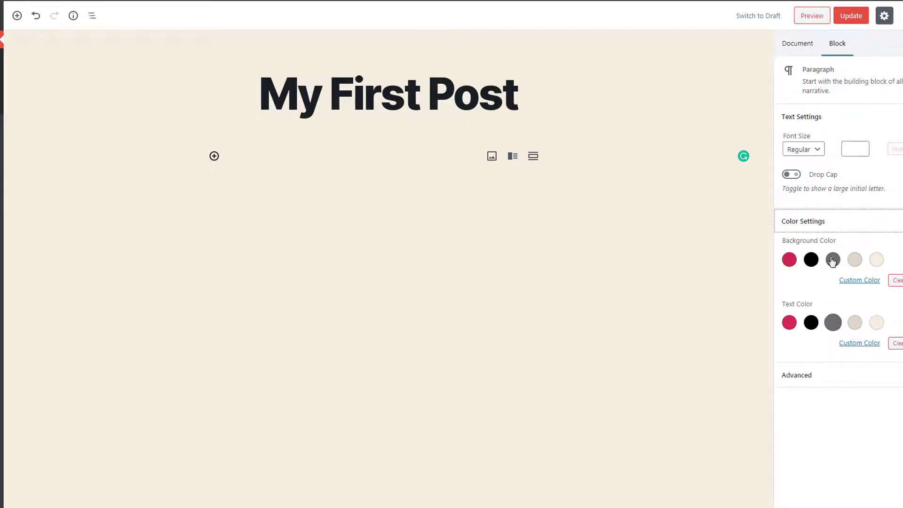
left_click(823, 225)
left_click(825, 252)
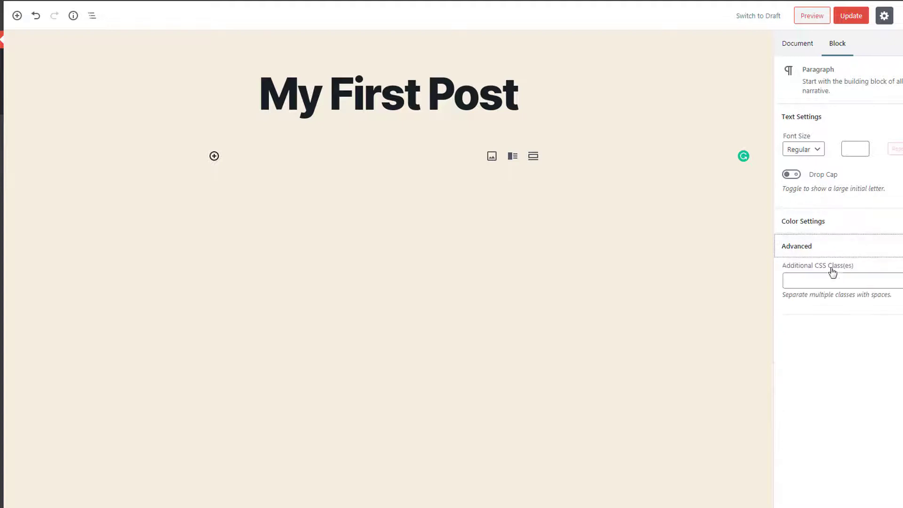
left_click(829, 245)
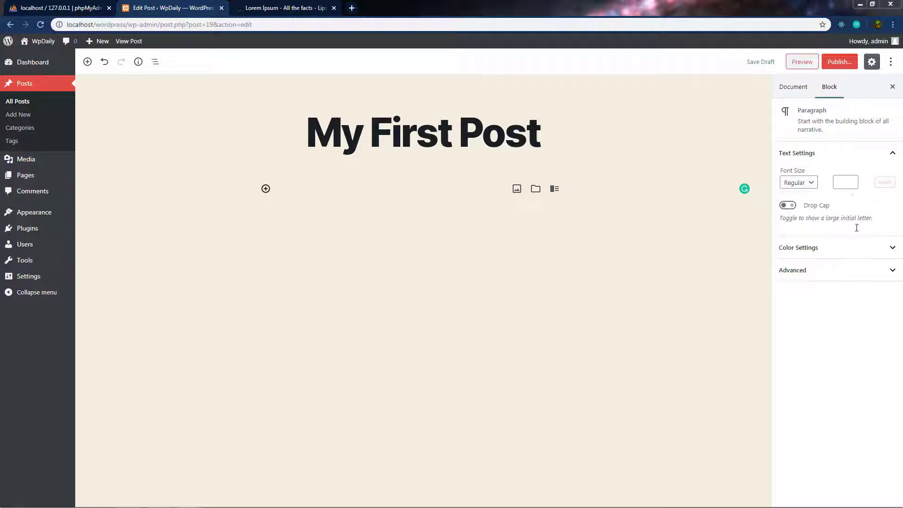
left_click(833, 247)
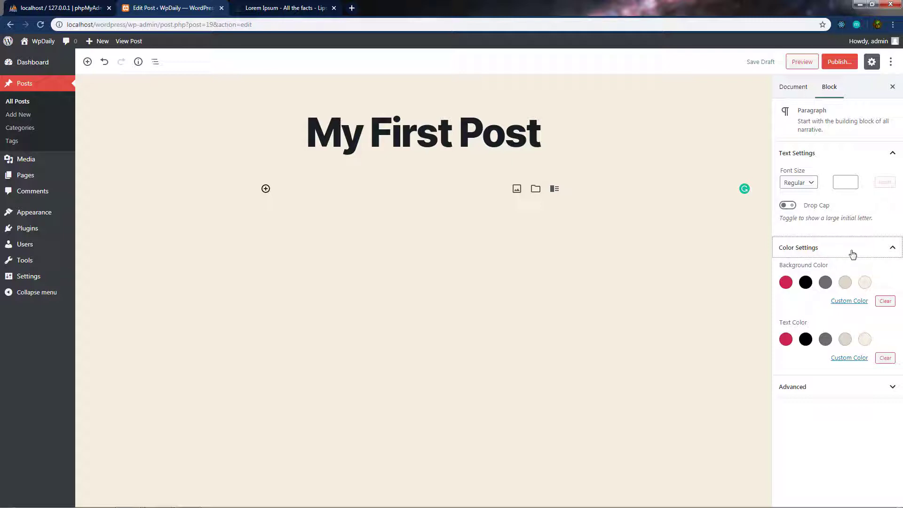
Copy the "What is Lorem Ipsum?" text up to "remaining essentially unchanged." from lipsum.com into the post's empty paragraph
left_click(318, 188)
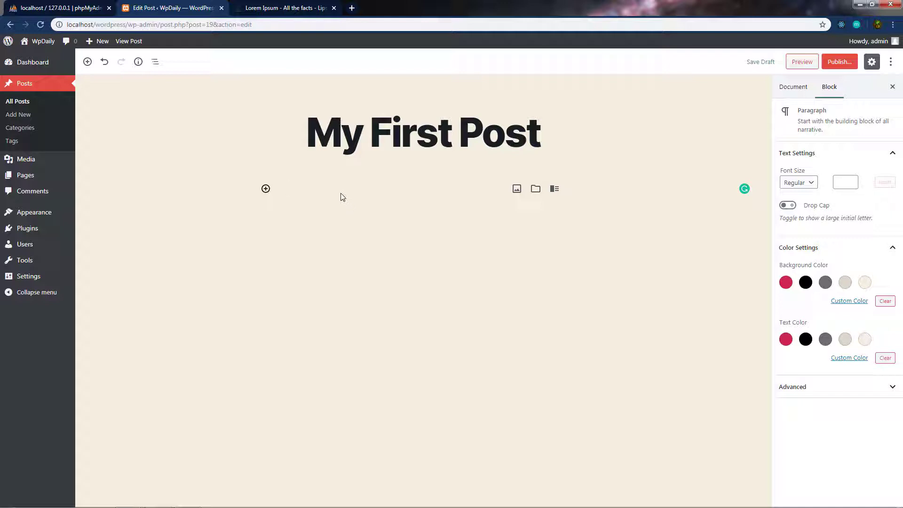
left_click(284, 8)
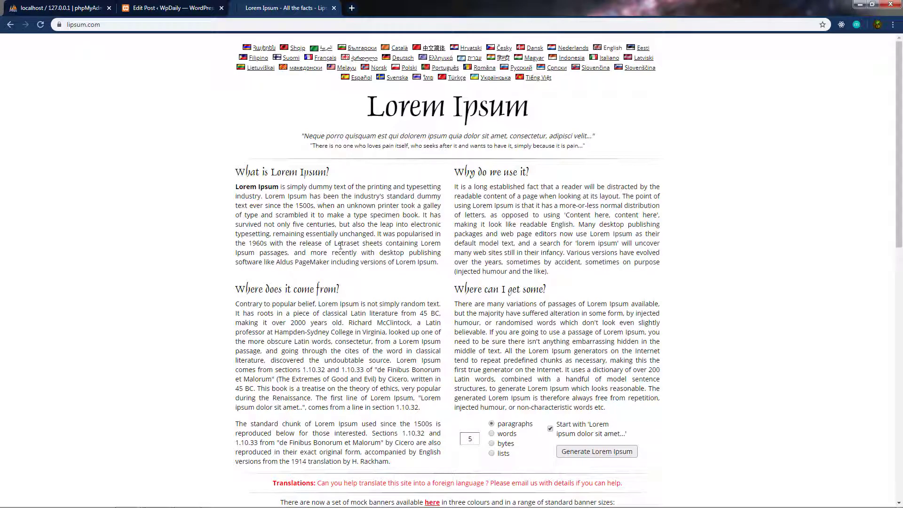
left_click_drag(375, 234, 237, 188)
key("ctrl+c")
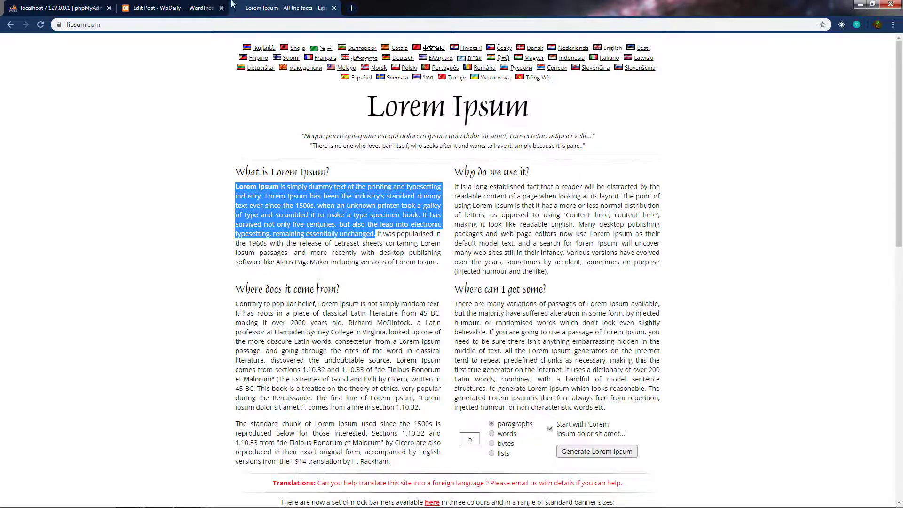
left_click(191, 8)
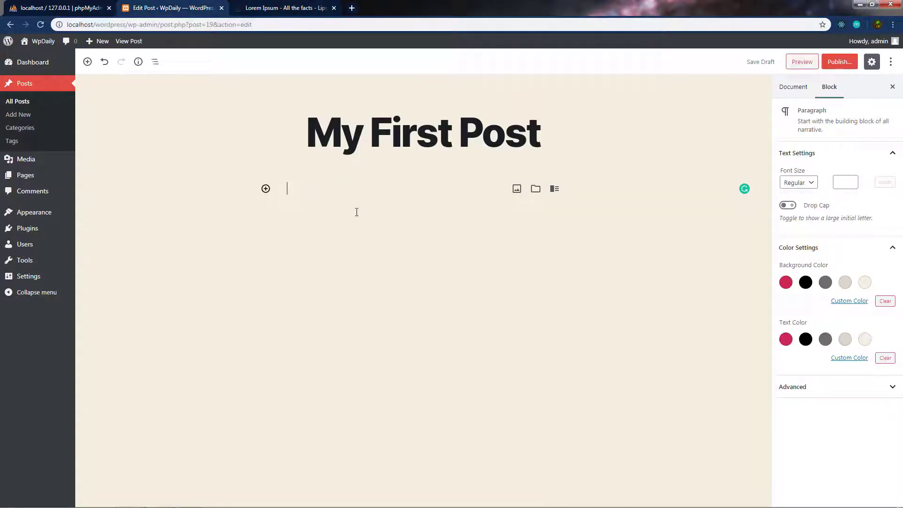
key("ctrl+v")
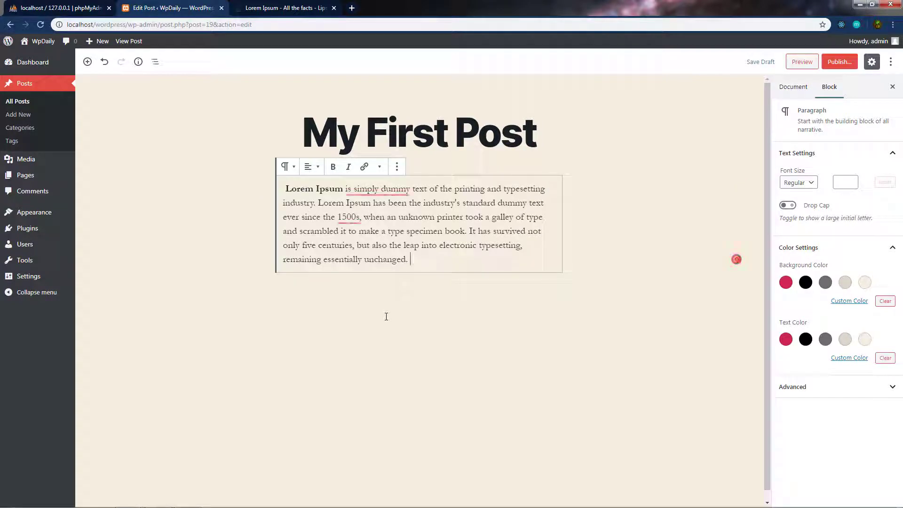
left_click(233, 251)
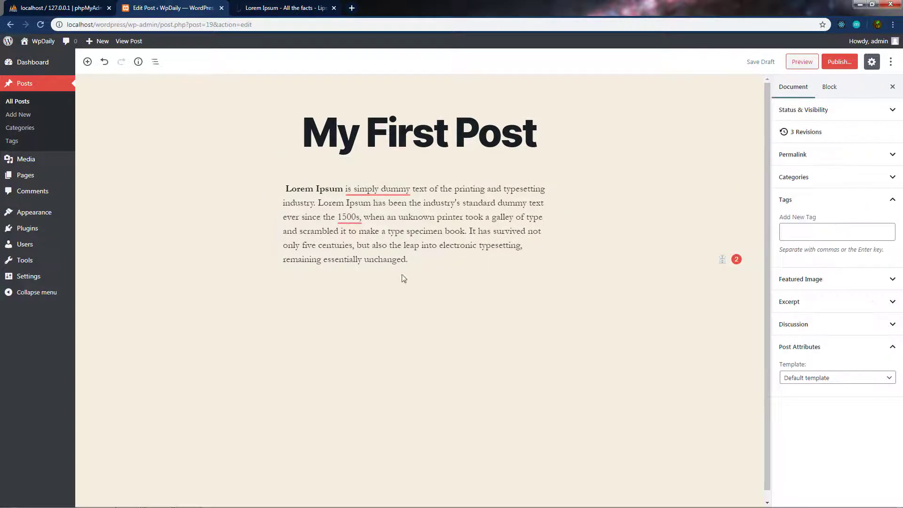
Try the Large and Larger preset font sizes on the Lorem Ipsum paragraph
left_click_drag(410, 261, 284, 189)
left_click(407, 261)
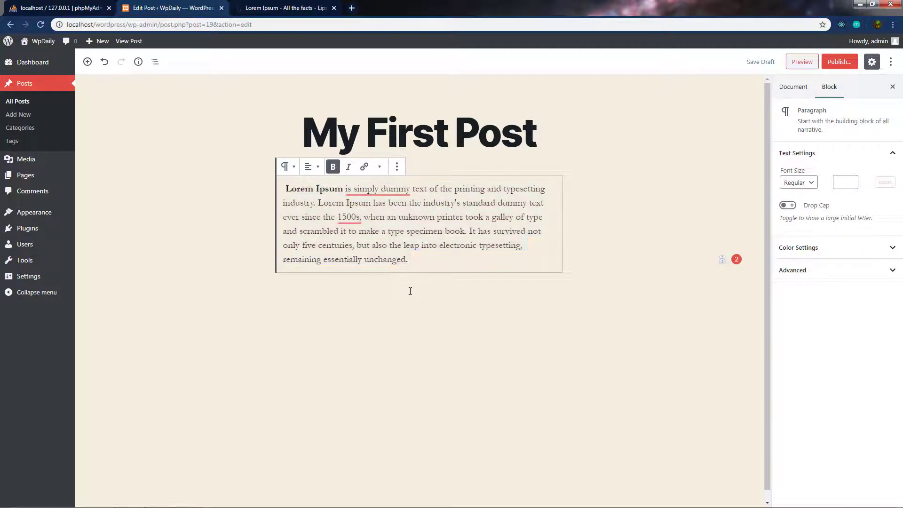
left_click(541, 276)
left_click(508, 259)
left_click(810, 187)
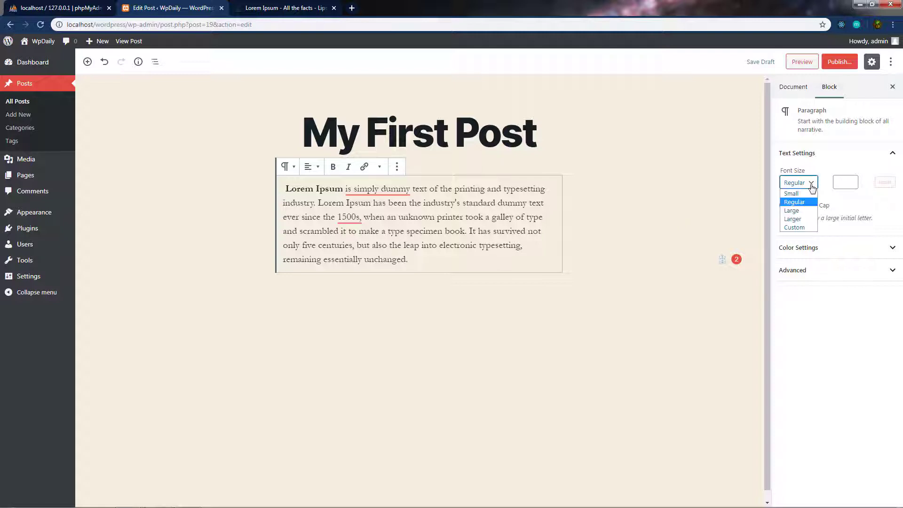
left_click(794, 211)
left_click(810, 184)
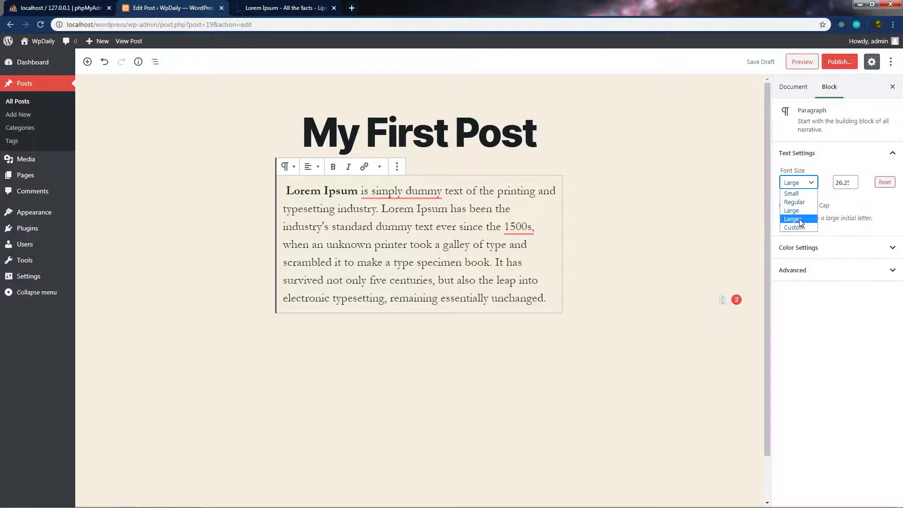
left_click(799, 220)
left_click(805, 183)
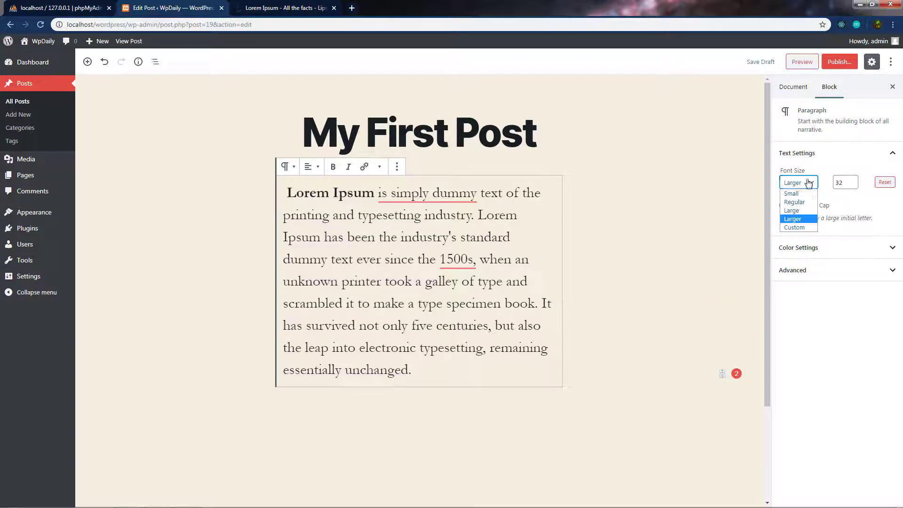
Try a custom font size on the paragraph, stepping it down and back up to 21, and reset the size to the default
left_click(799, 228)
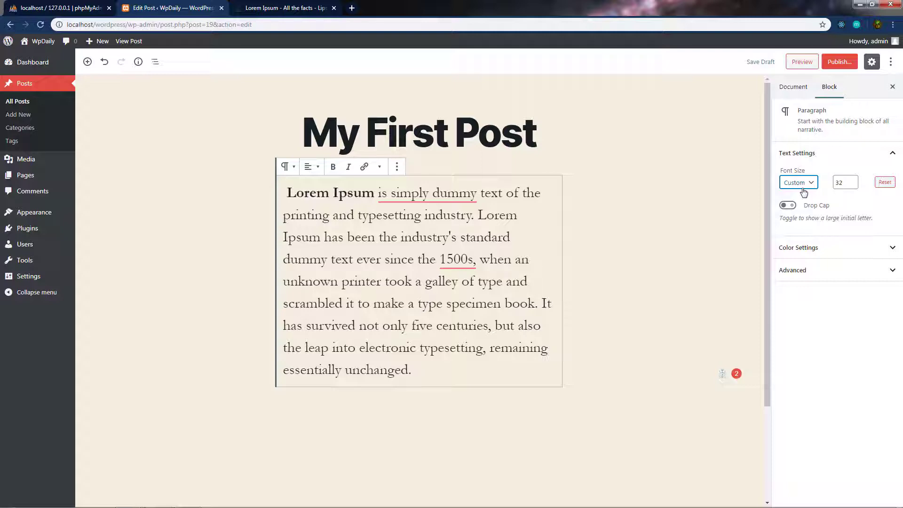
left_click(846, 185)
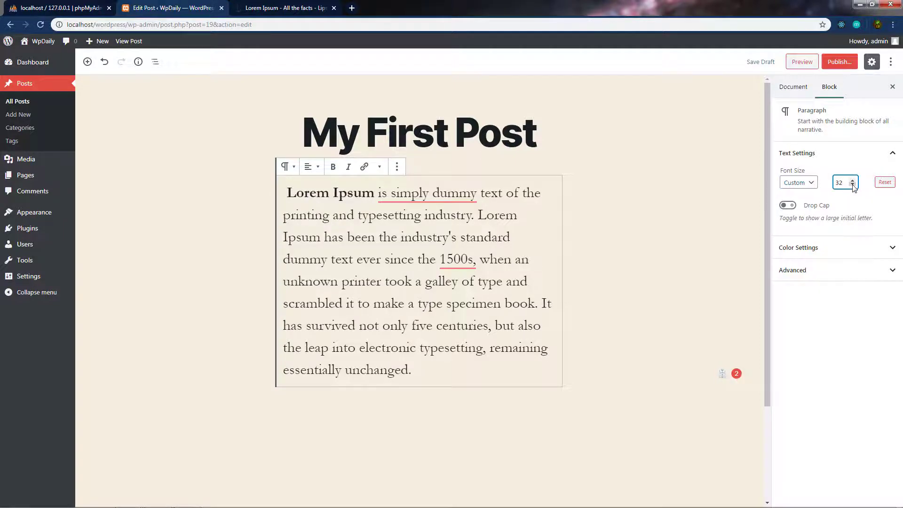
left_click(853, 185)
left_click(852, 184)
left_click(853, 185)
left_click(853, 185)
left_click(852, 184)
left_click(852, 185)
left_click(852, 185)
left_click(852, 185)
left_click(853, 185)
left_click(853, 185)
left_click(853, 185)
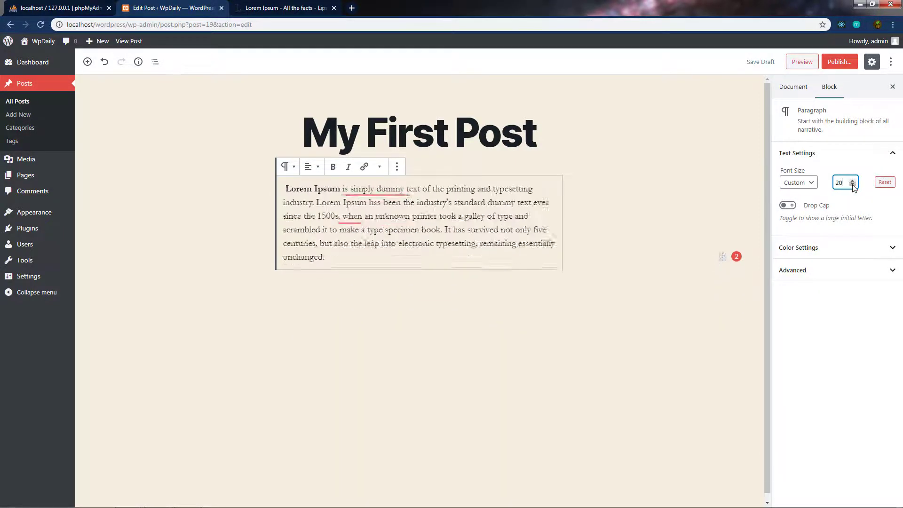
left_click(853, 185)
left_click(852, 185)
left_click(852, 184)
left_click(853, 181)
left_click(853, 180)
left_click(852, 181)
left_click(852, 180)
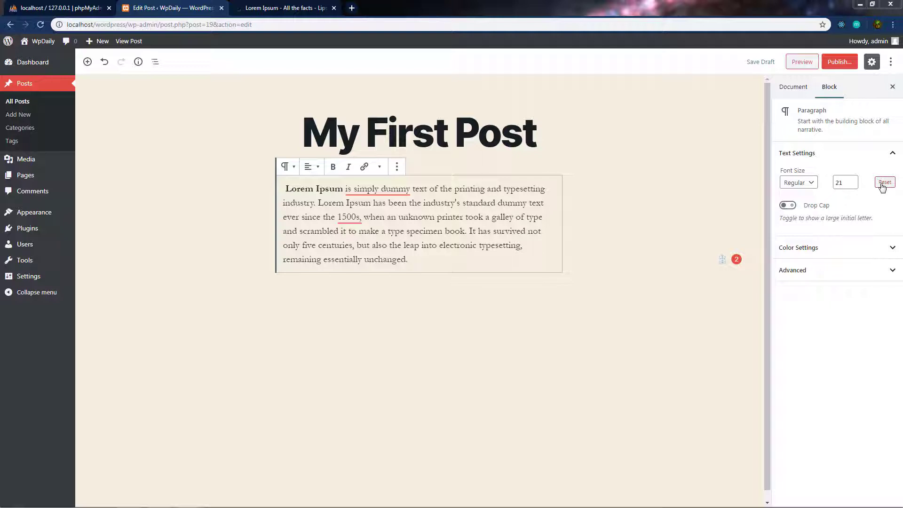
left_click(882, 185)
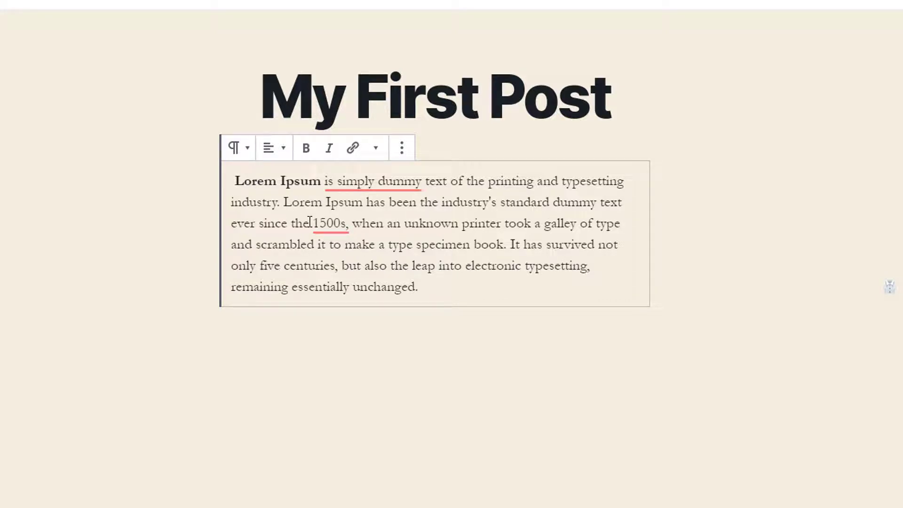
Try transforming the paragraph block into a Quote block, and convert it back to a Paragraph
left_click(240, 151)
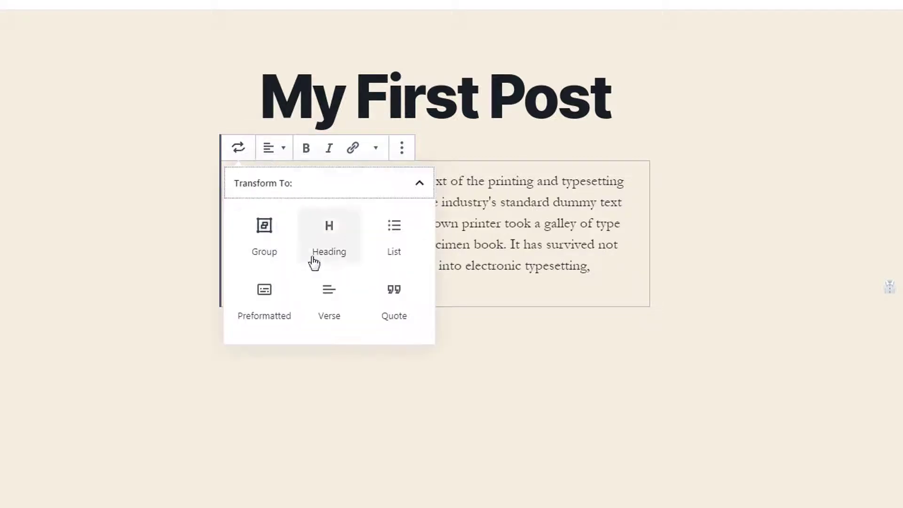
left_click(403, 312)
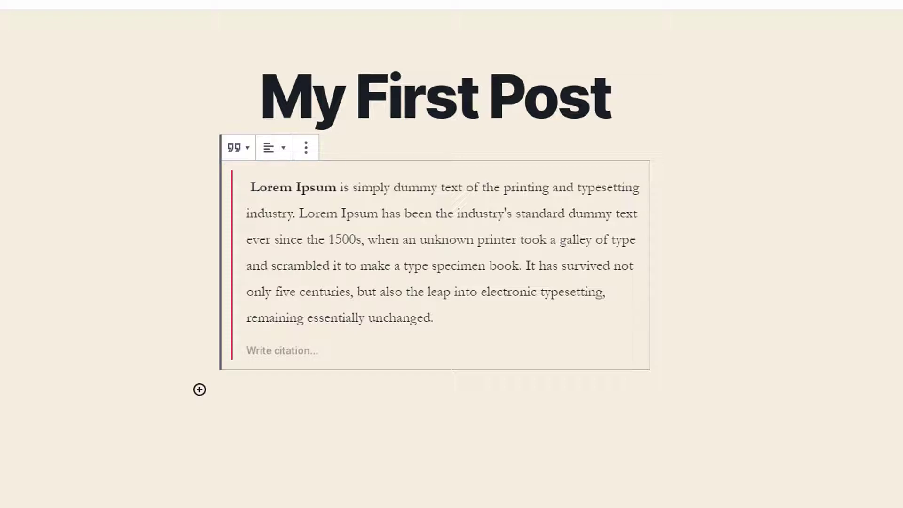
left_click(243, 156)
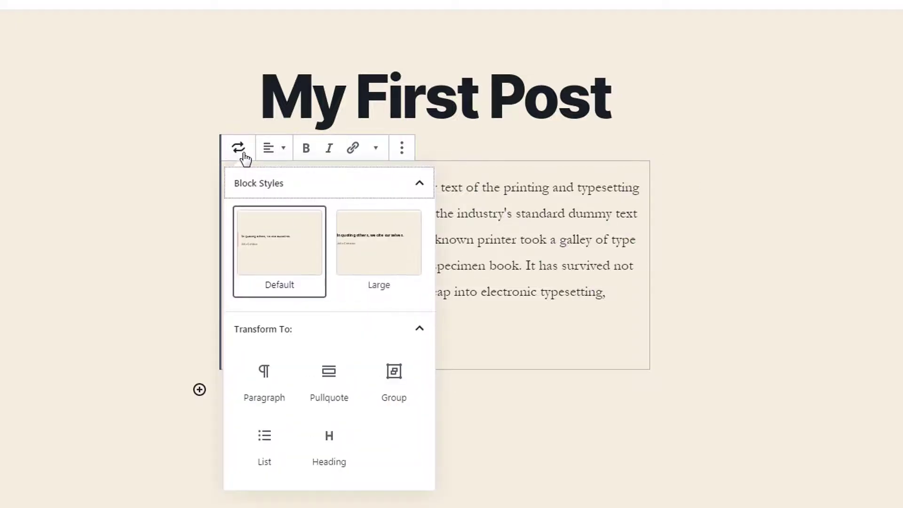
left_click(262, 378)
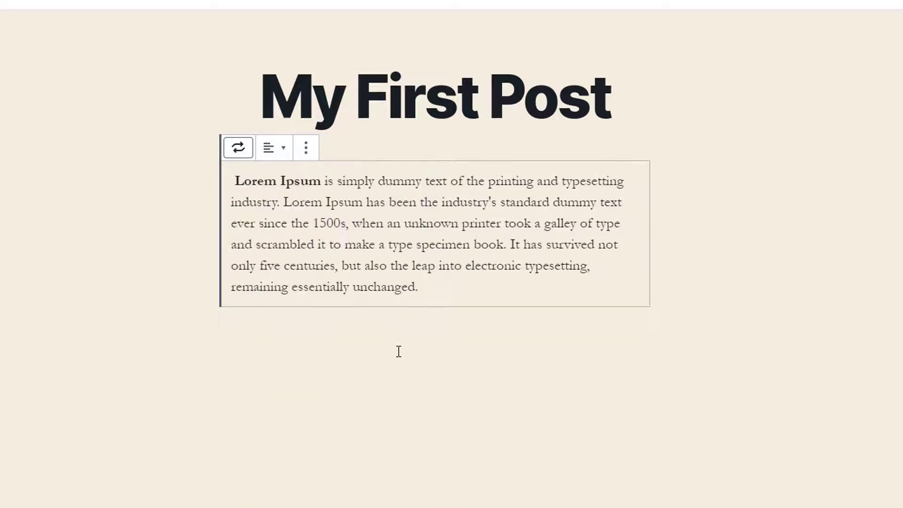
Try center alignment on the Lorem Ipsum paragraph's text
left_click(431, 230)
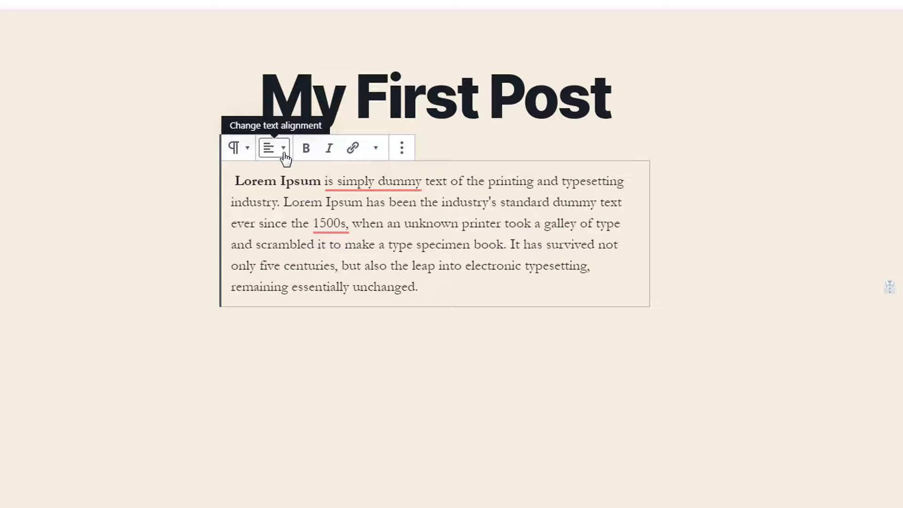
left_click(284, 156)
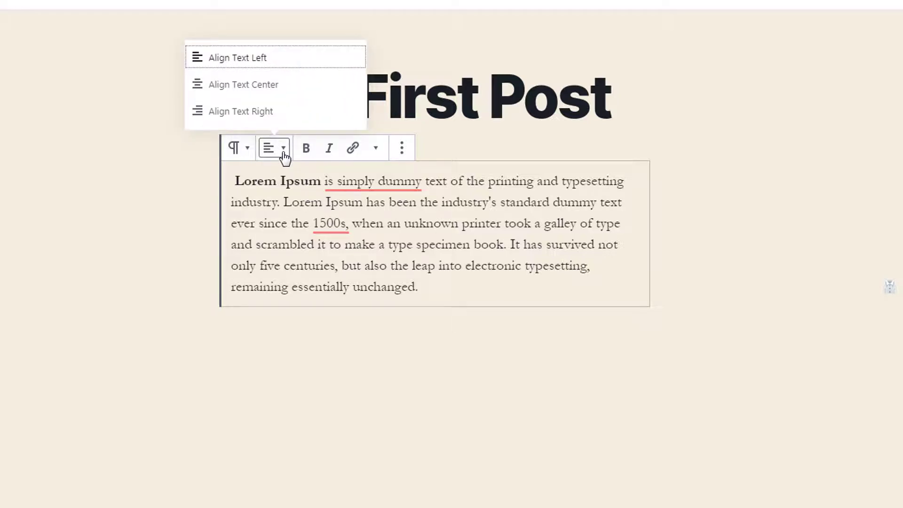
left_click(283, 156)
left_click(278, 155)
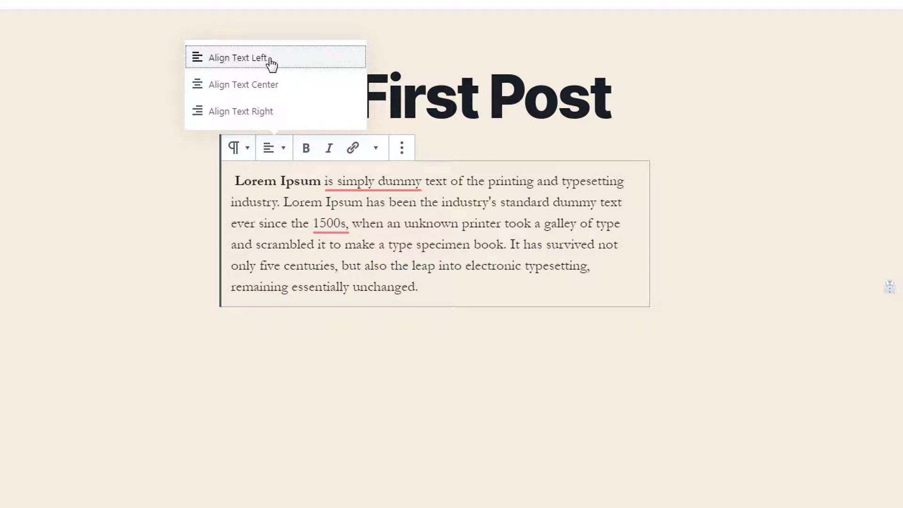
left_click(255, 85)
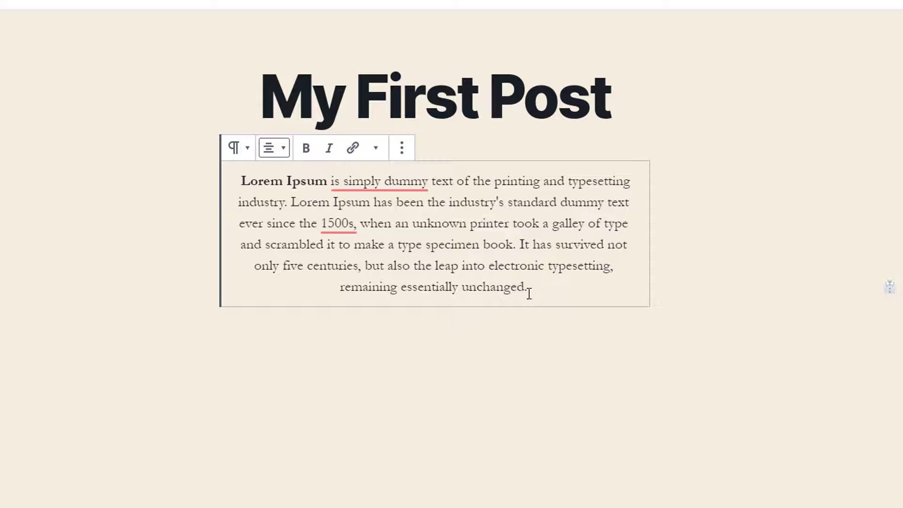
Change the paragraph's text alignment to right
left_click(268, 149)
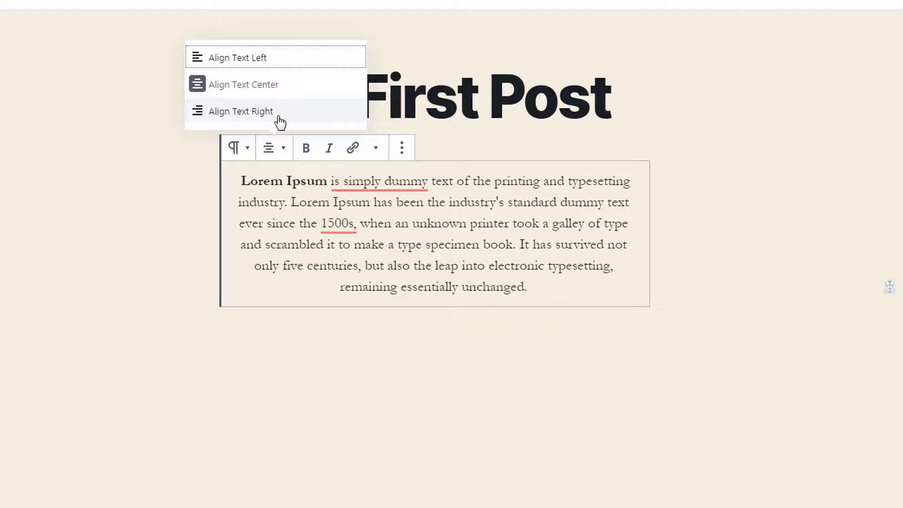
left_click(279, 115)
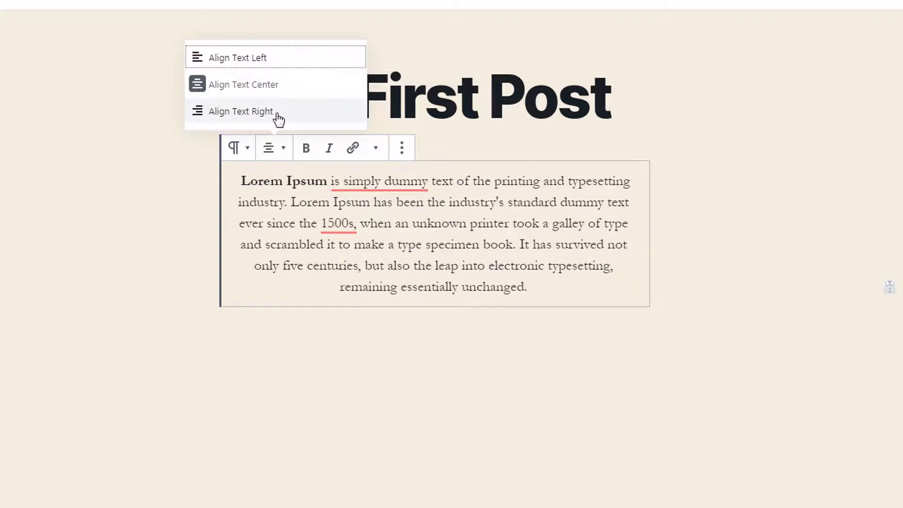
left_click(279, 115)
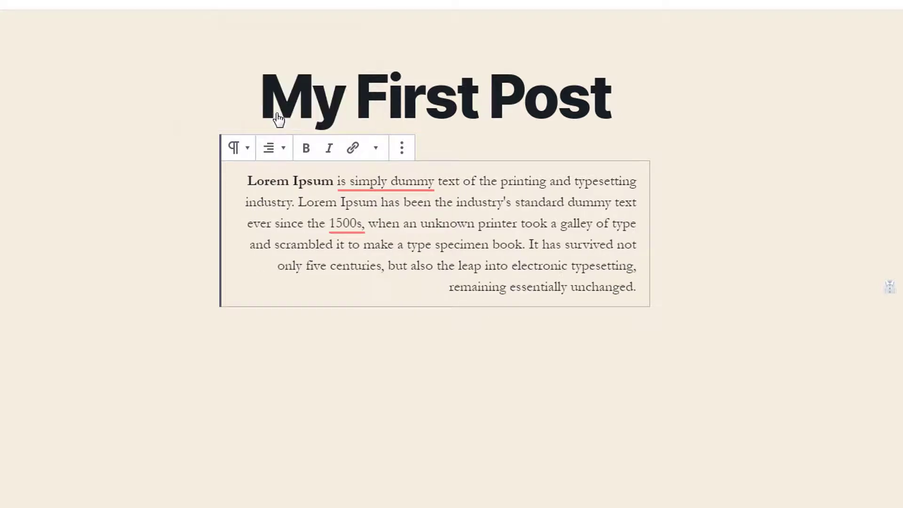
Make the paragraph's last sentence, from "It has survived not only" to "remaining essentially unchanged.", bold
left_click(425, 228)
left_click_drag(245, 181, 332, 184)
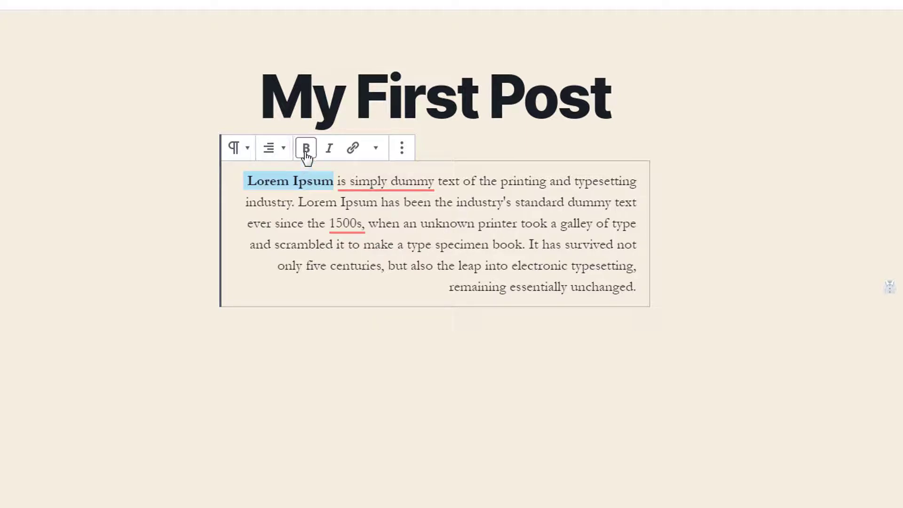
left_click(528, 244)
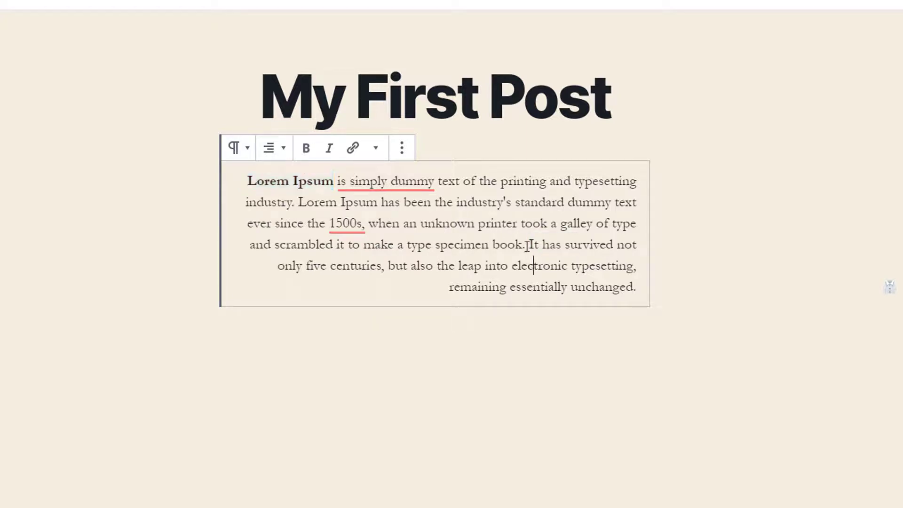
left_click_drag(532, 244, 638, 287)
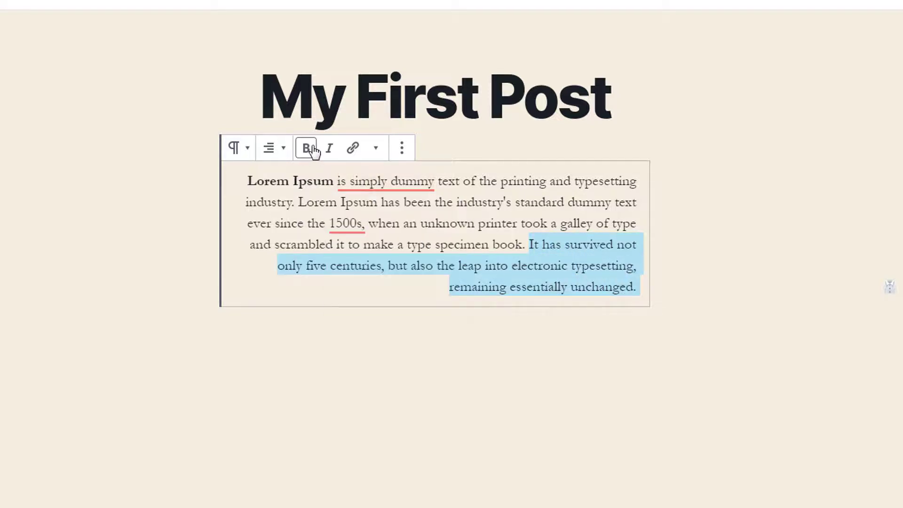
left_click(306, 148)
left_click(500, 227)
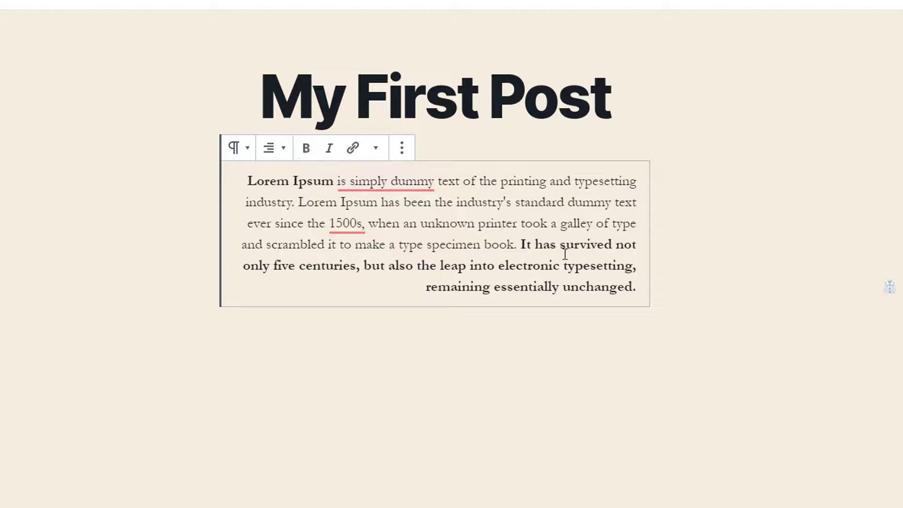
Center-align the paragraph's text and italicize the phrase "when an unknown printer"
left_click(435, 226)
left_click(284, 148)
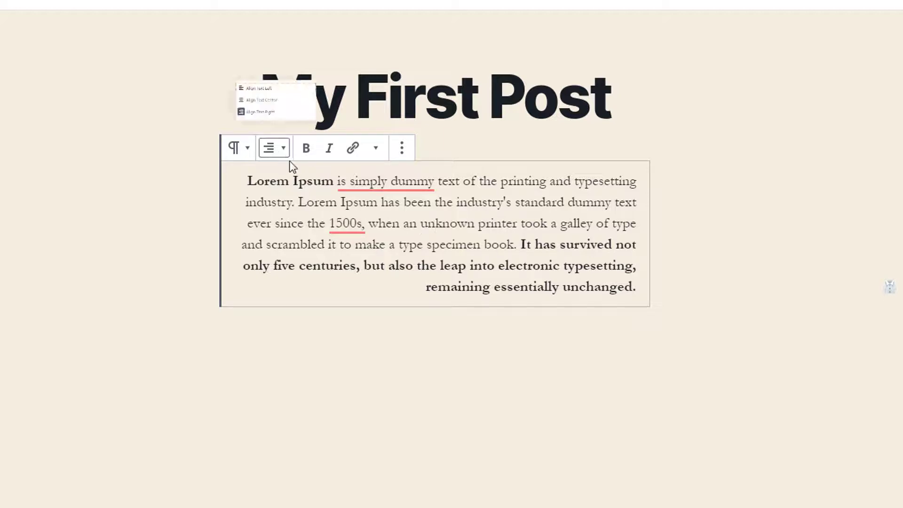
left_click(260, 94)
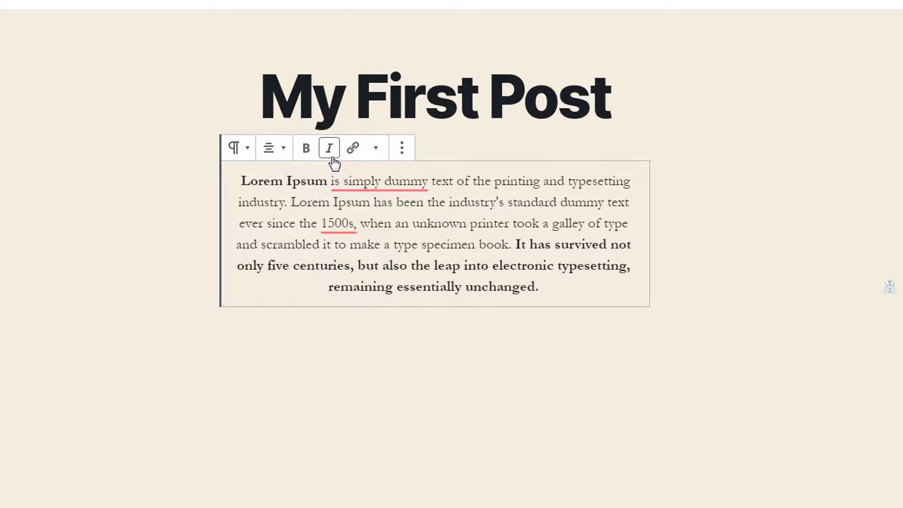
left_click_drag(510, 224, 360, 223)
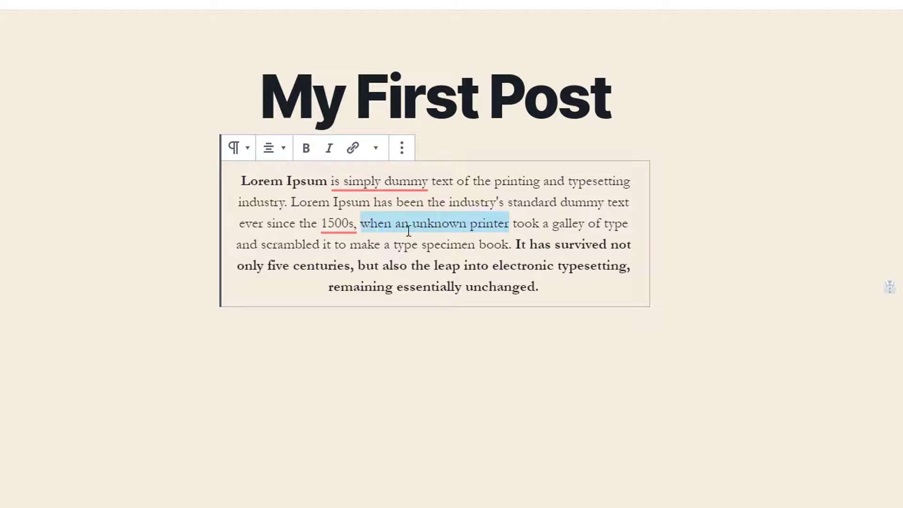
left_click(329, 149)
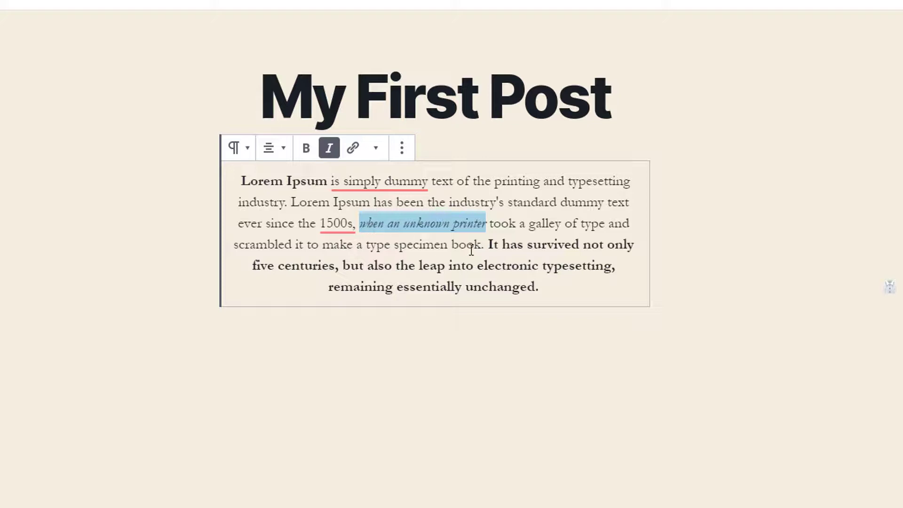
Try starting a link on the word "unchanged." at the end of the paragraph, and dismiss it without a URL
left_click_drag(318, 245, 321, 223)
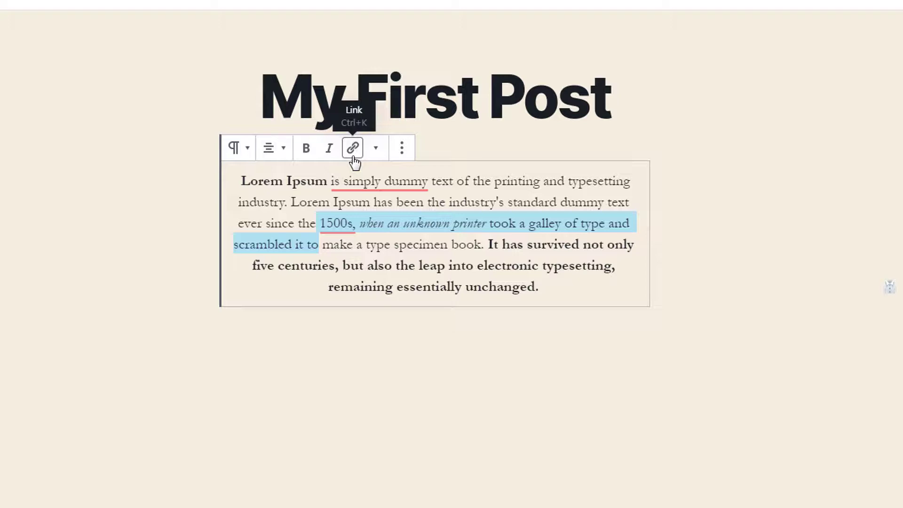
left_click(520, 265)
left_click_drag(543, 286, 464, 288)
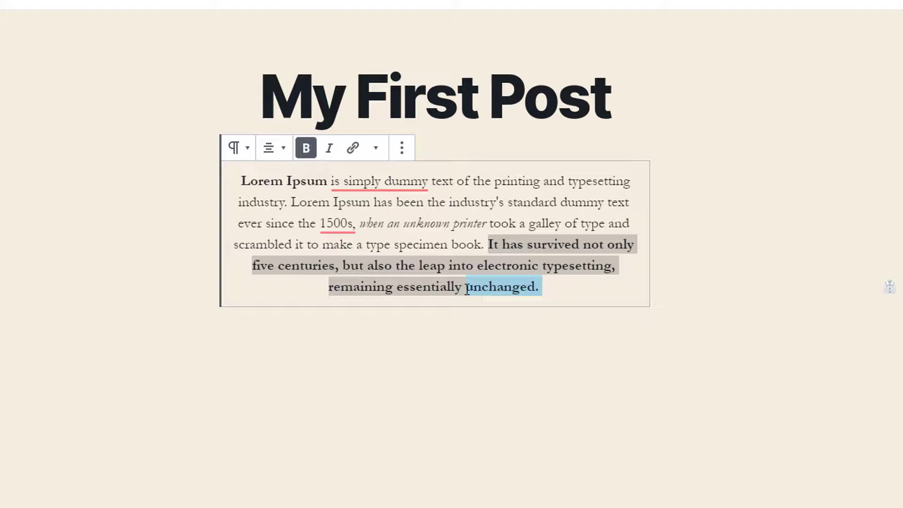
left_click(352, 148)
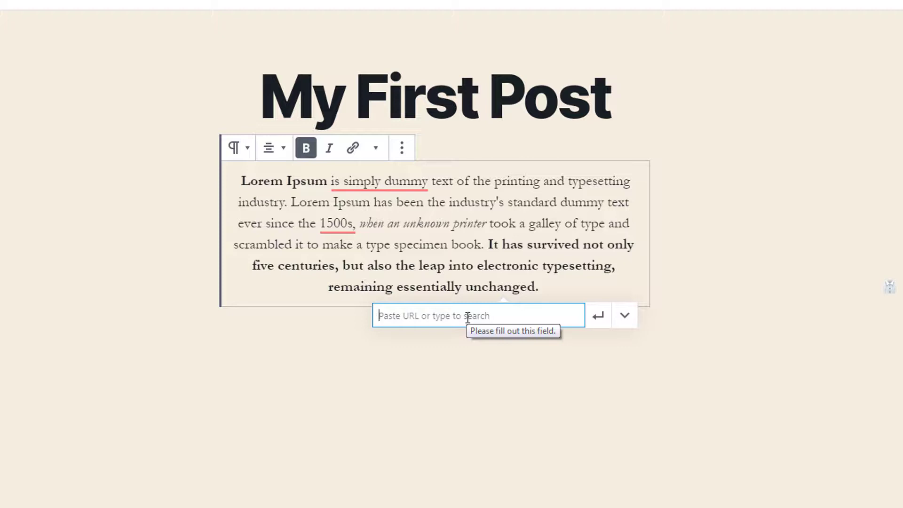
key("Escape")
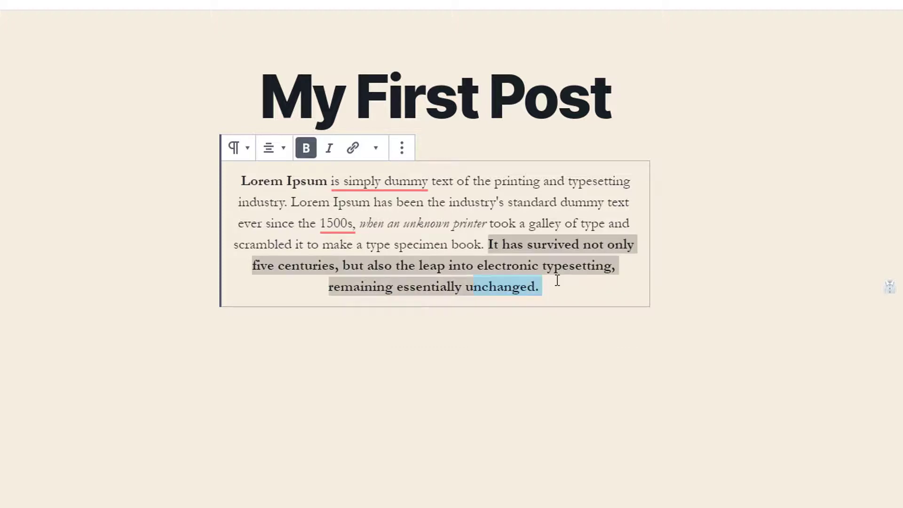
left_click(339, 267)
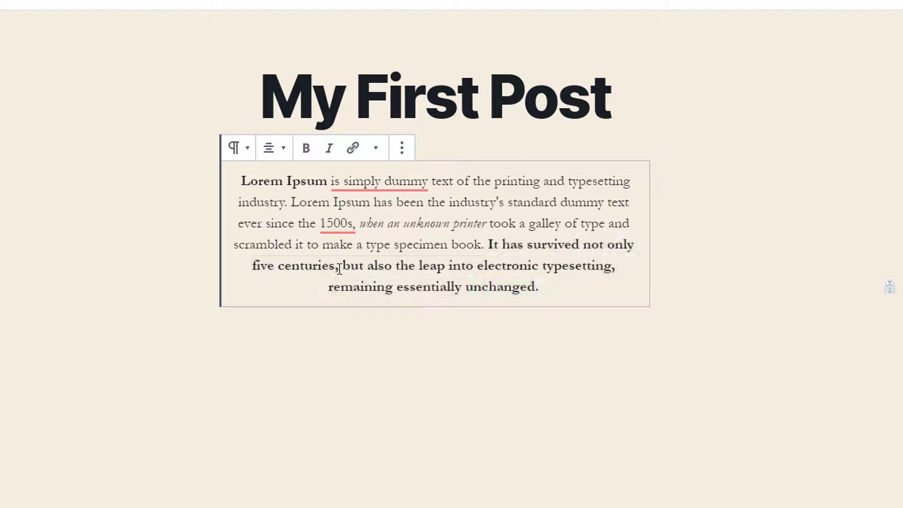
Apply strikethrough to the word "electronic" in the paragraph's bold last sentence
left_click(376, 150)
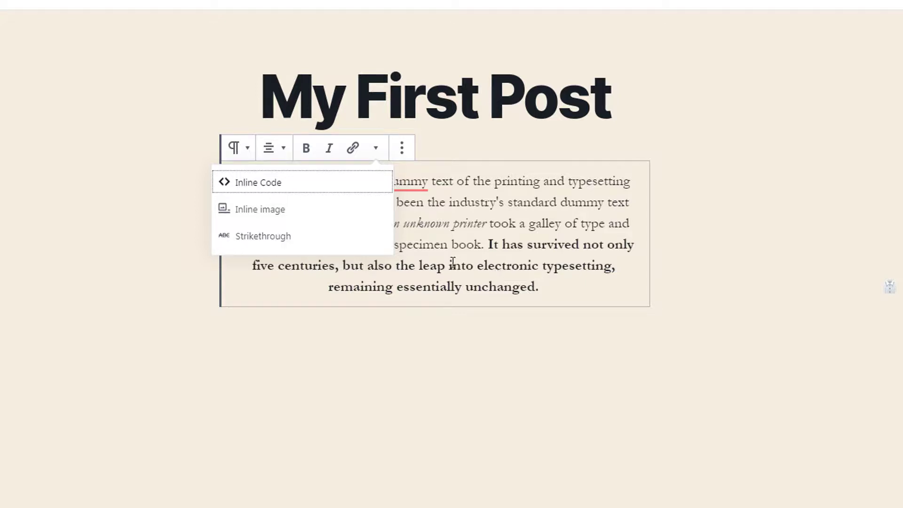
left_click_drag(477, 269, 541, 268)
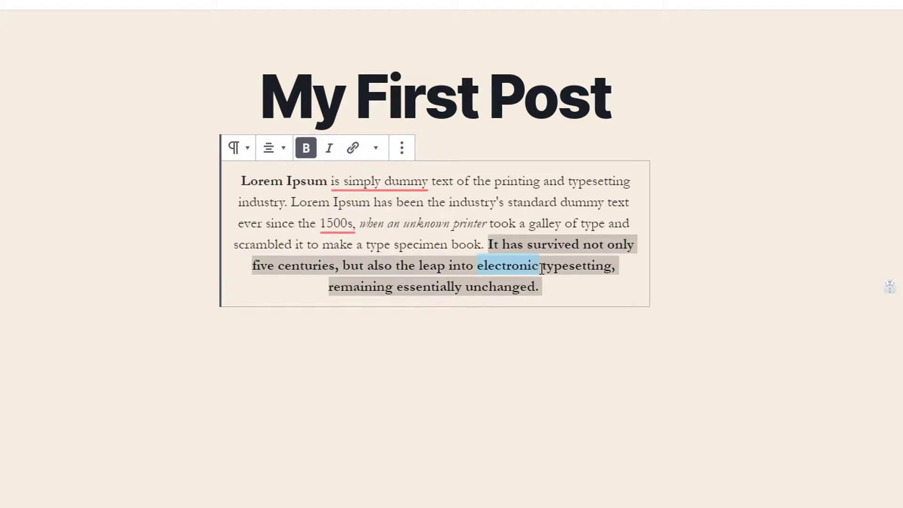
left_click(374, 148)
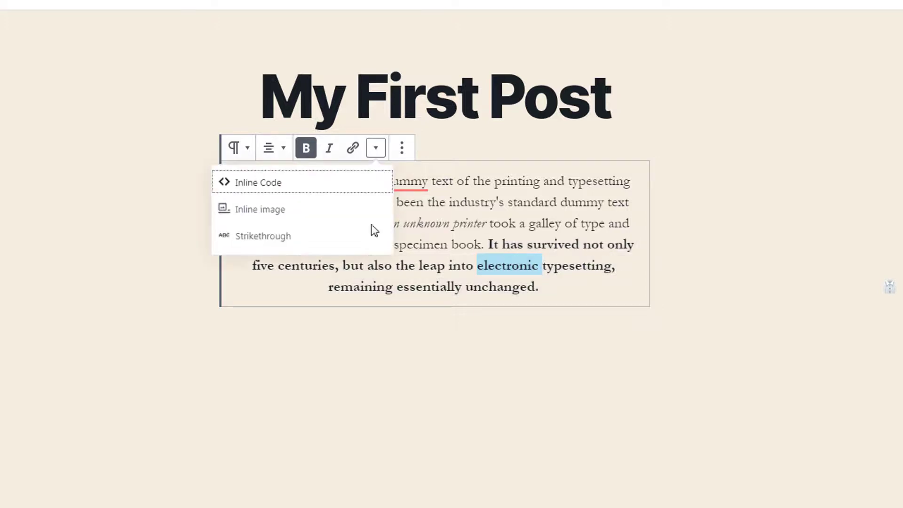
left_click(286, 239)
left_click(574, 284)
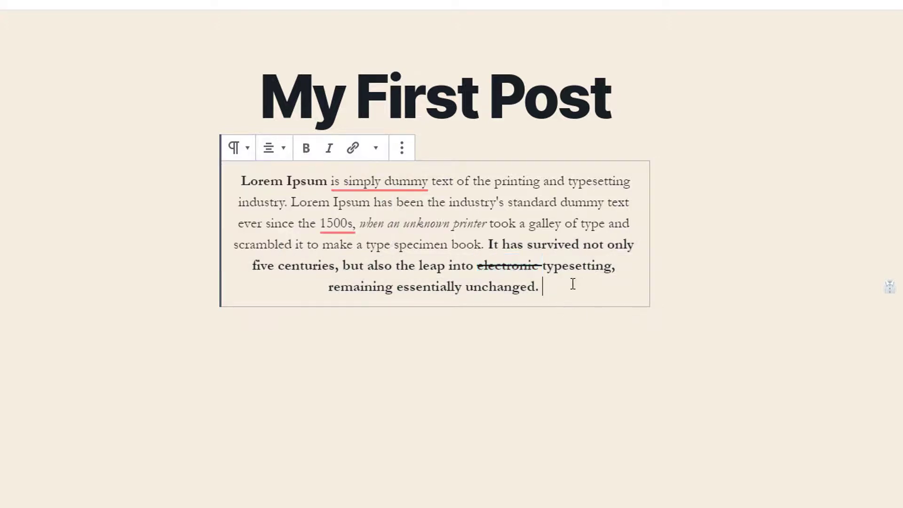
Duplicate the paragraph block
left_click_drag(476, 268, 565, 275)
left_click(386, 156)
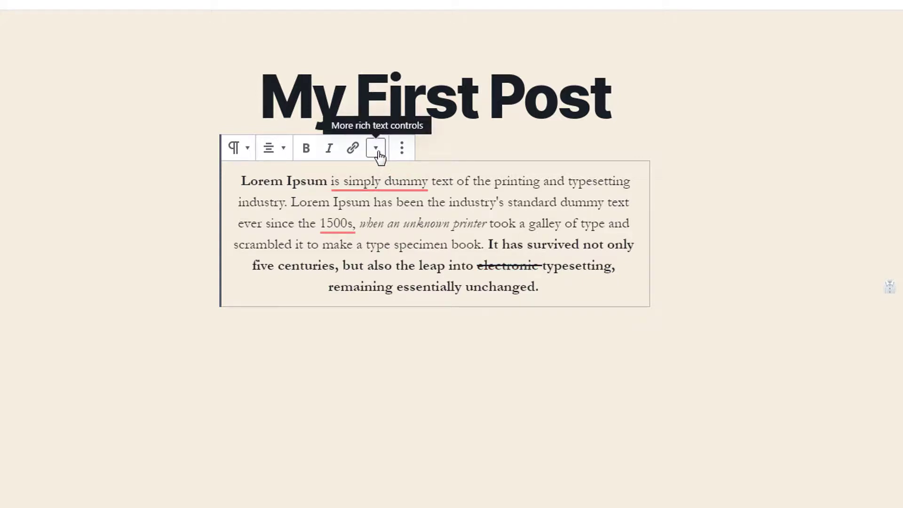
left_click(402, 150)
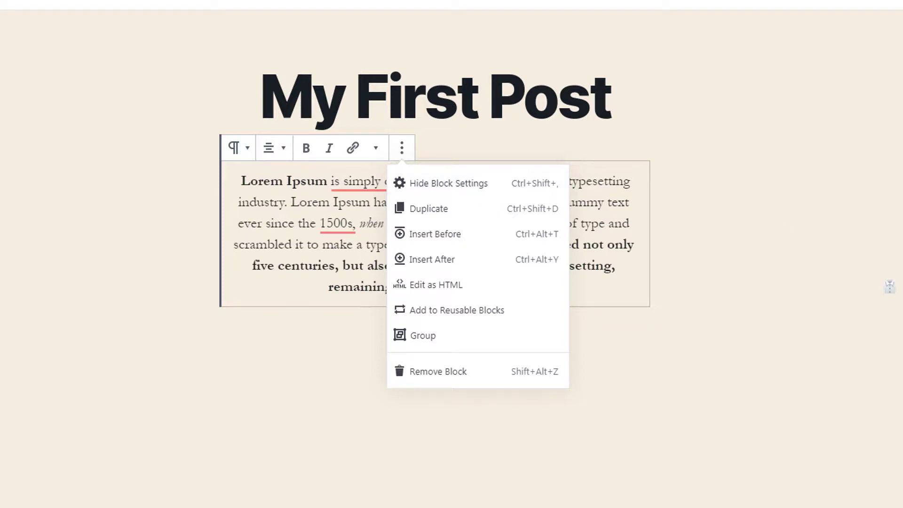
left_click(477, 214)
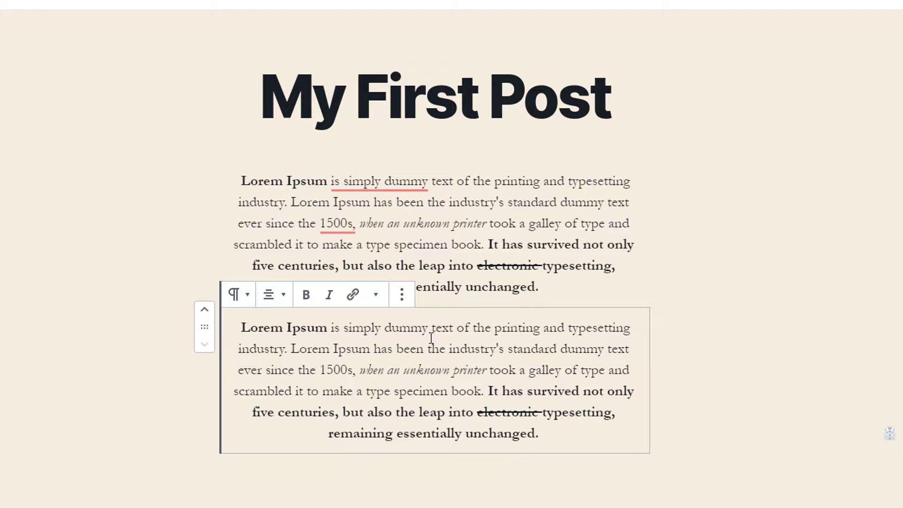
Remove the duplicate paragraph block below the original
left_click(438, 265)
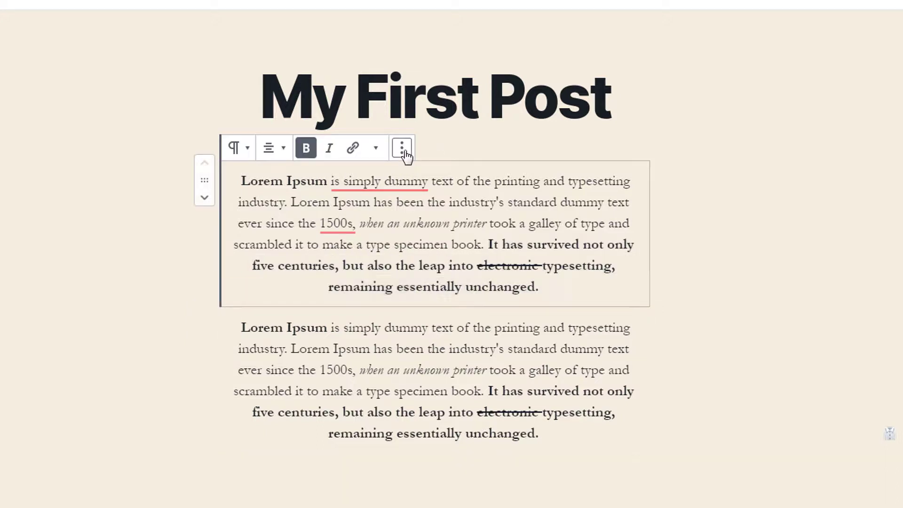
left_click(402, 149)
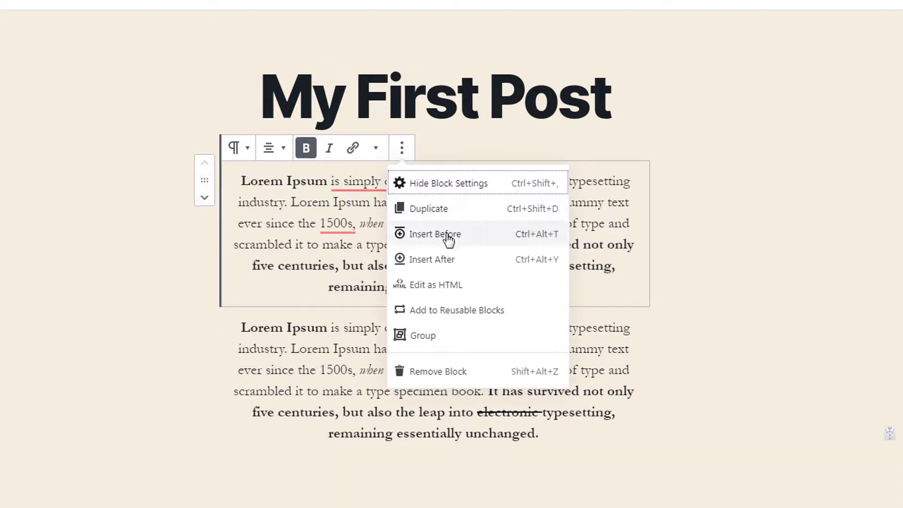
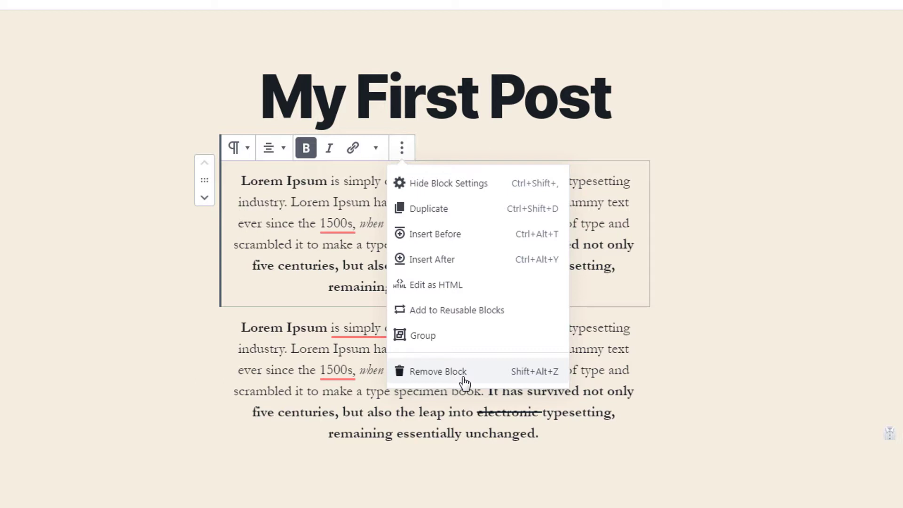
left_click(422, 413)
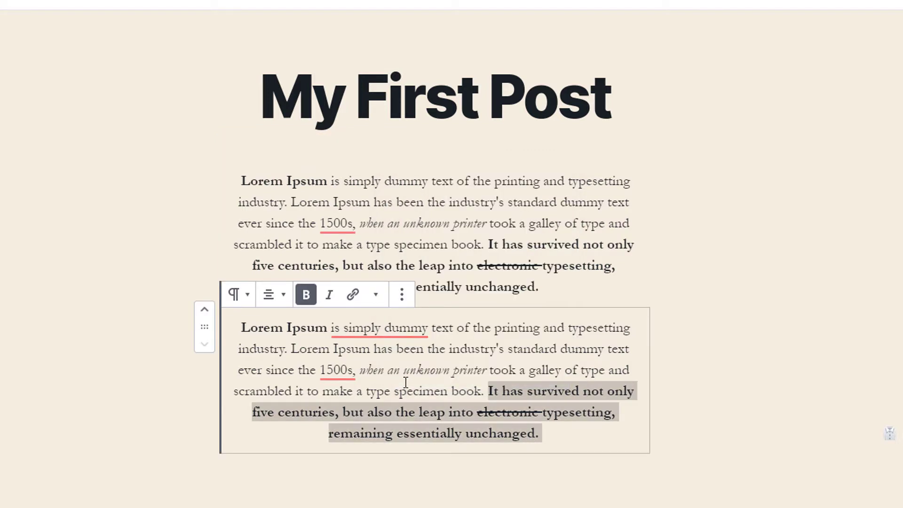
left_click(401, 294)
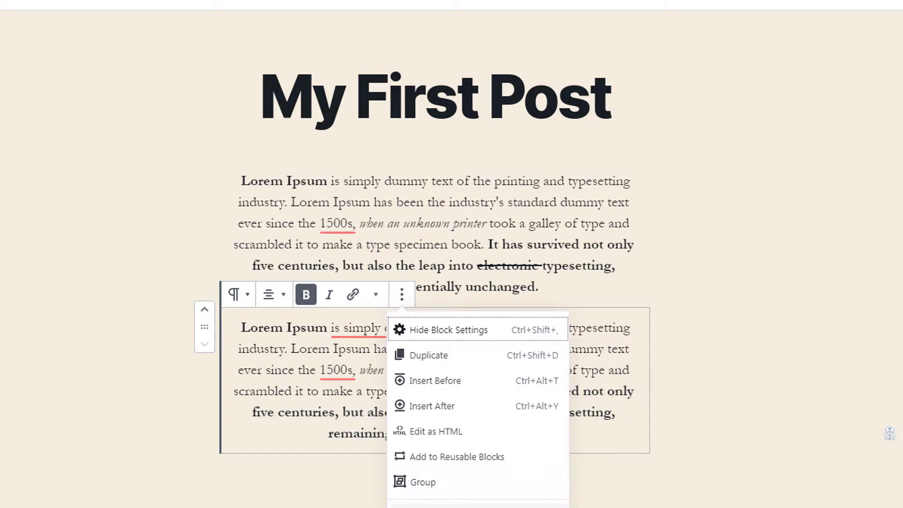
left_click(447, 506)
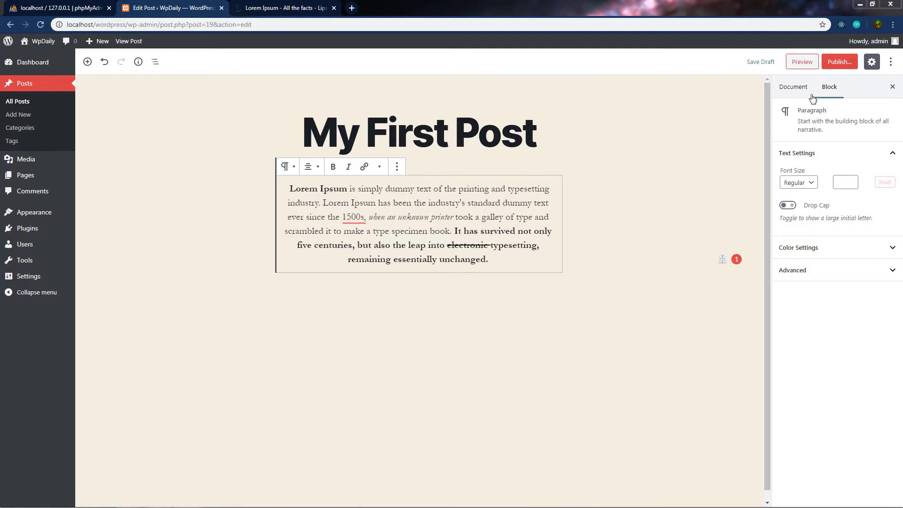
Turn on the drop cap for the paragraph and align its text left
left_click(795, 181)
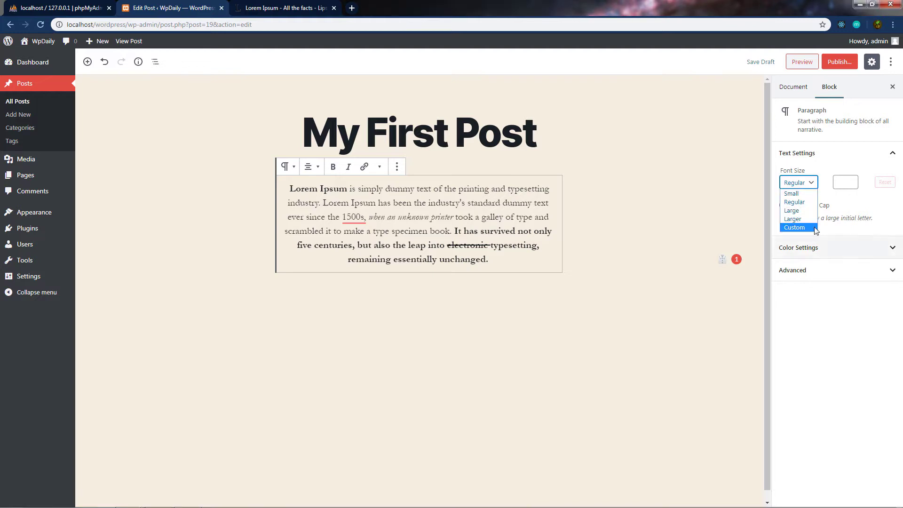
left_click(825, 170)
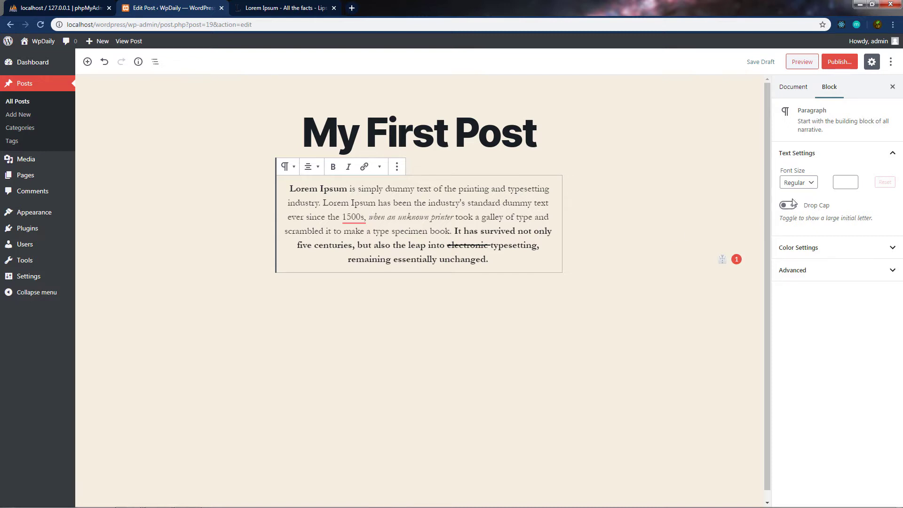
left_click(487, 228)
left_click(490, 217)
left_click(788, 207)
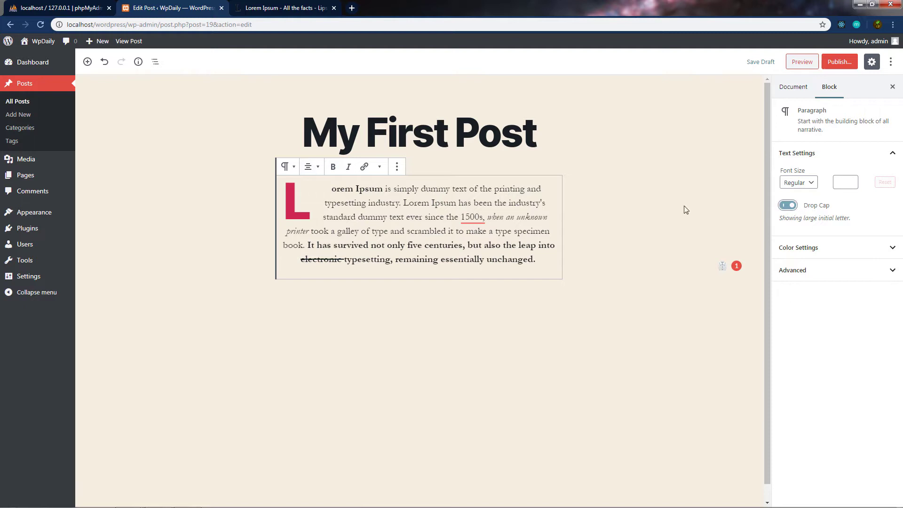
left_click(310, 167)
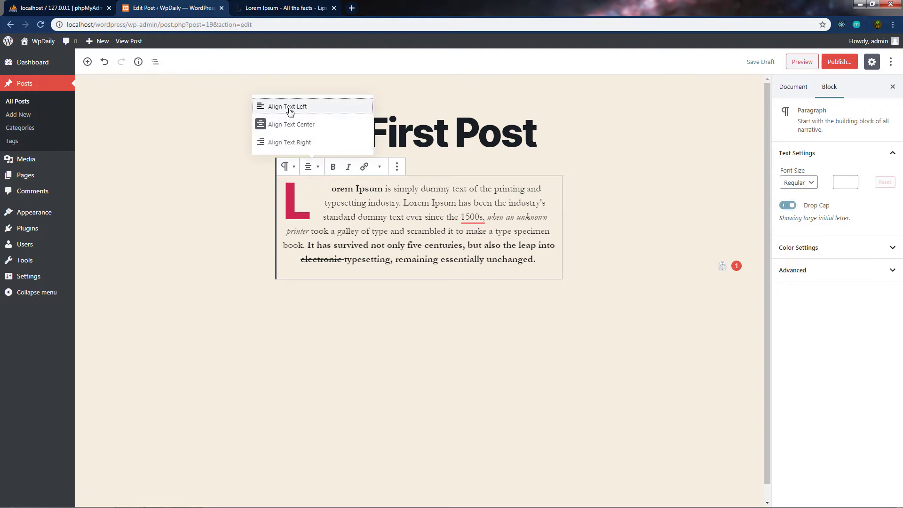
left_click(292, 105)
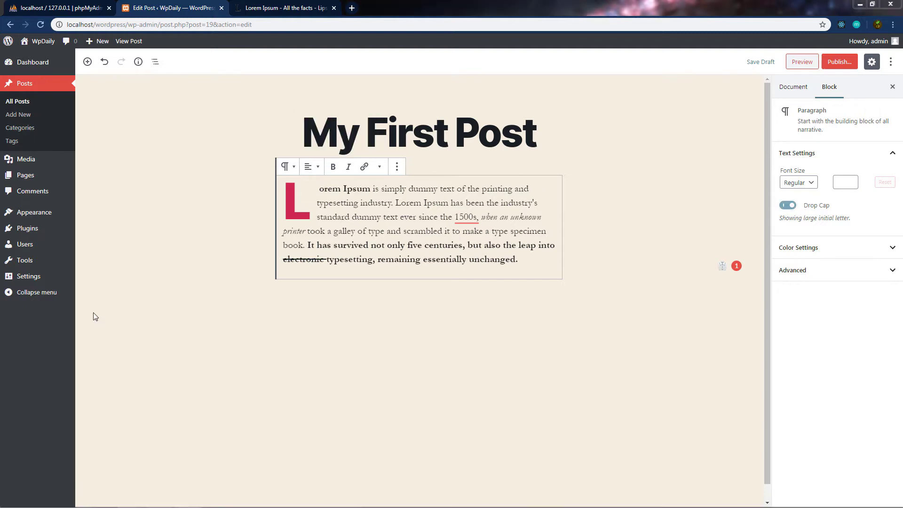
Give the paragraph a crimson background and try black, gray and beige text colors, settling on black
left_click(838, 252)
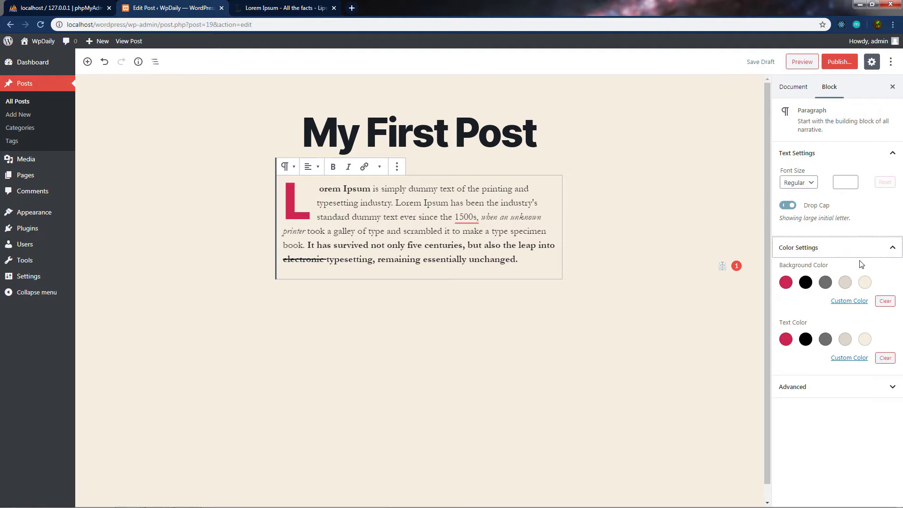
left_click(560, 220)
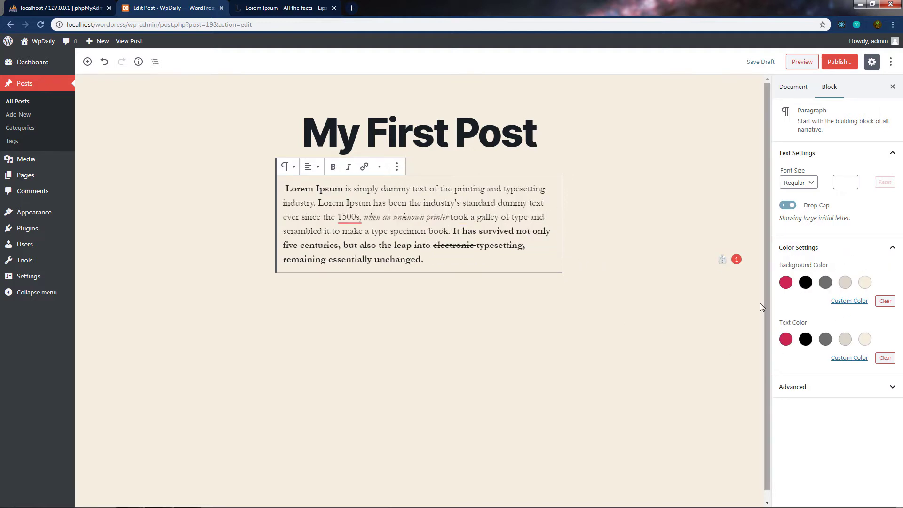
left_click(785, 283)
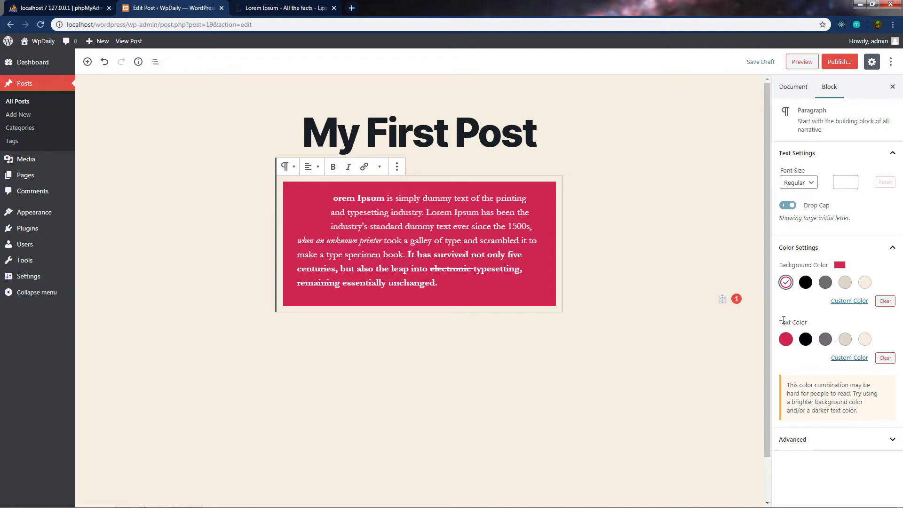
left_click(804, 340)
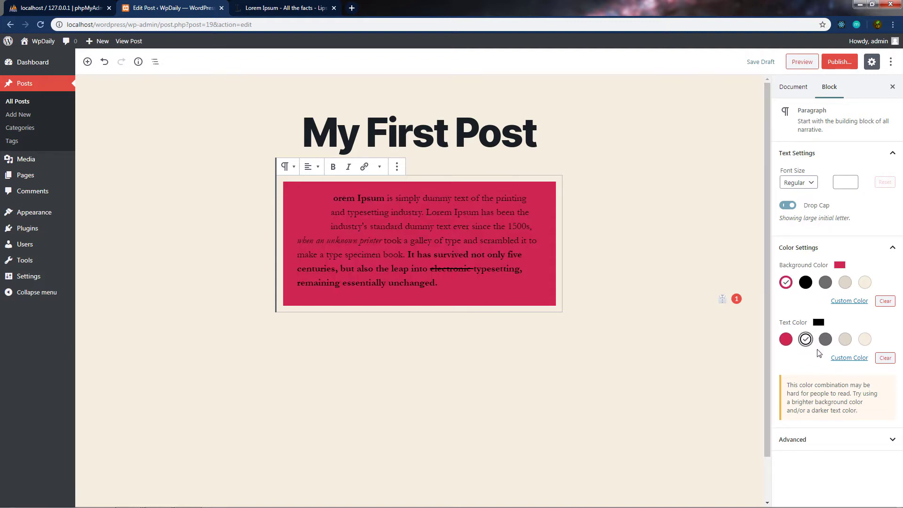
left_click(826, 340)
left_click(846, 341)
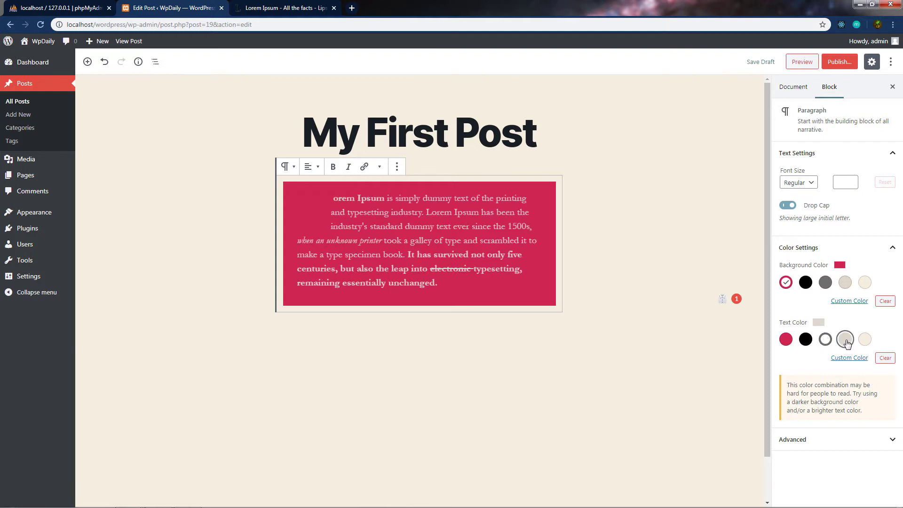
left_click(805, 339)
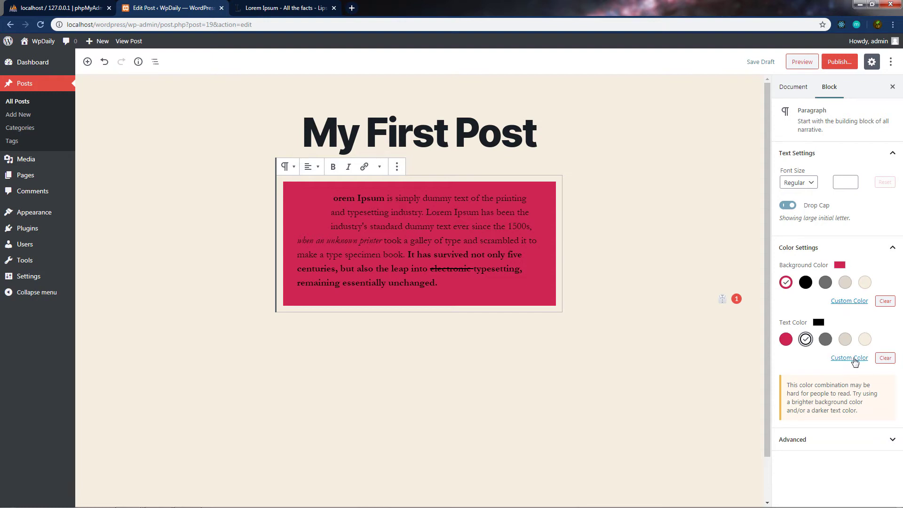
Clear the paragraph's background color and text color, and collapse the color settings
left_click(884, 301)
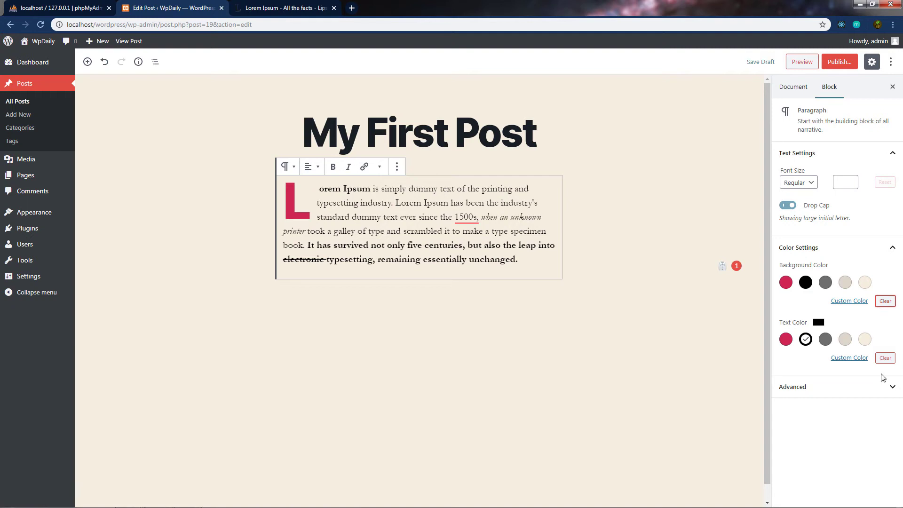
left_click(885, 358)
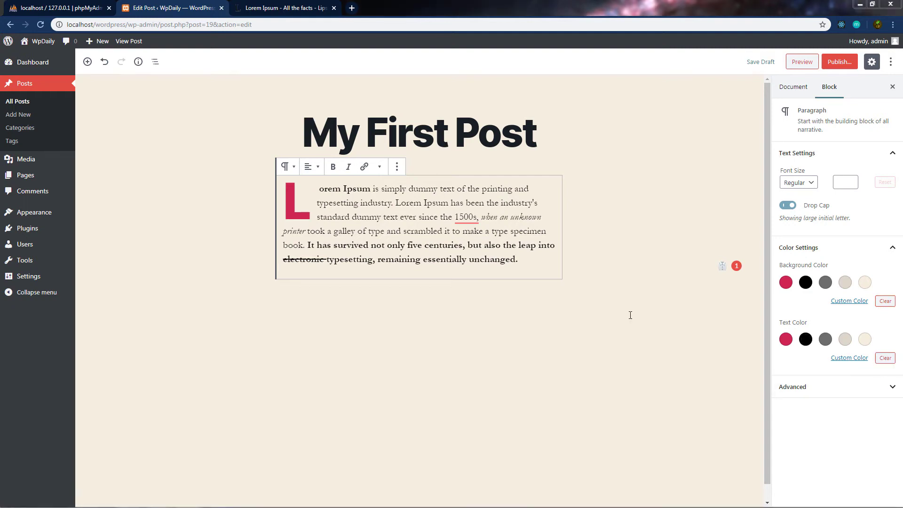
left_click(823, 248)
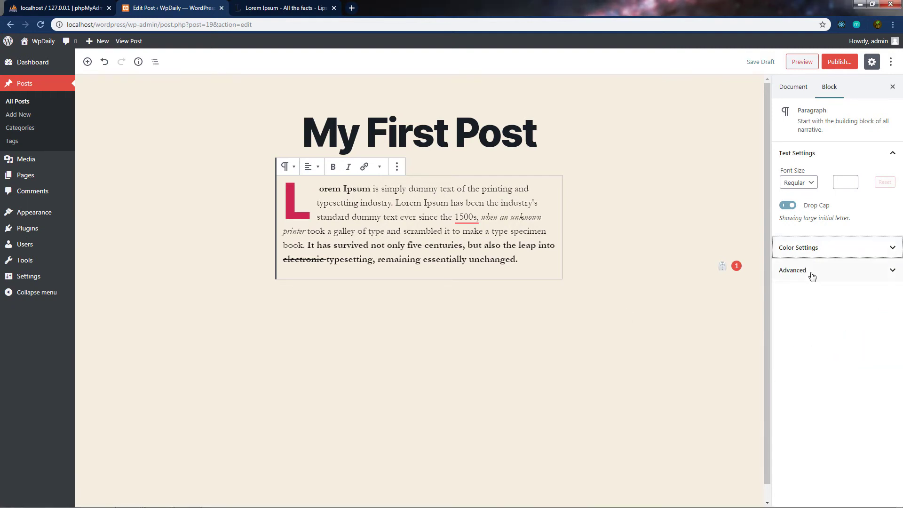
Show the paragraph block's advanced settings for additional CSS classes
left_click(811, 272)
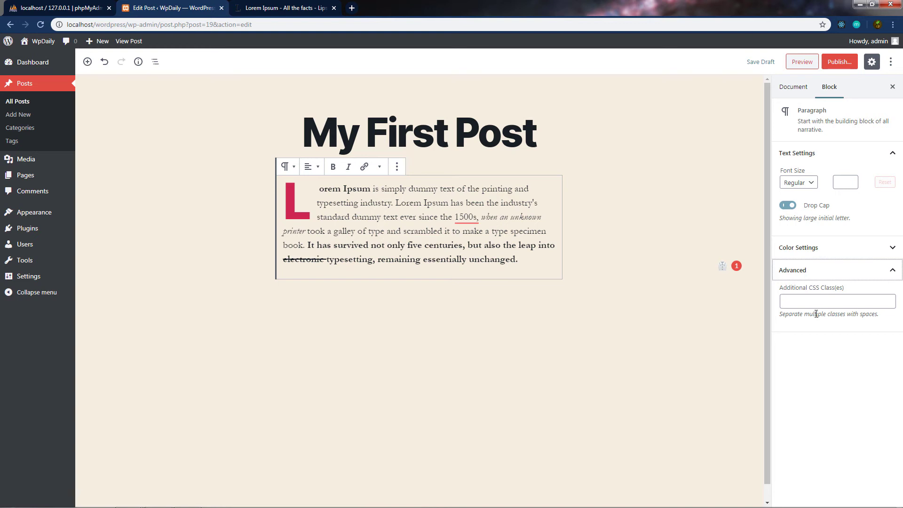